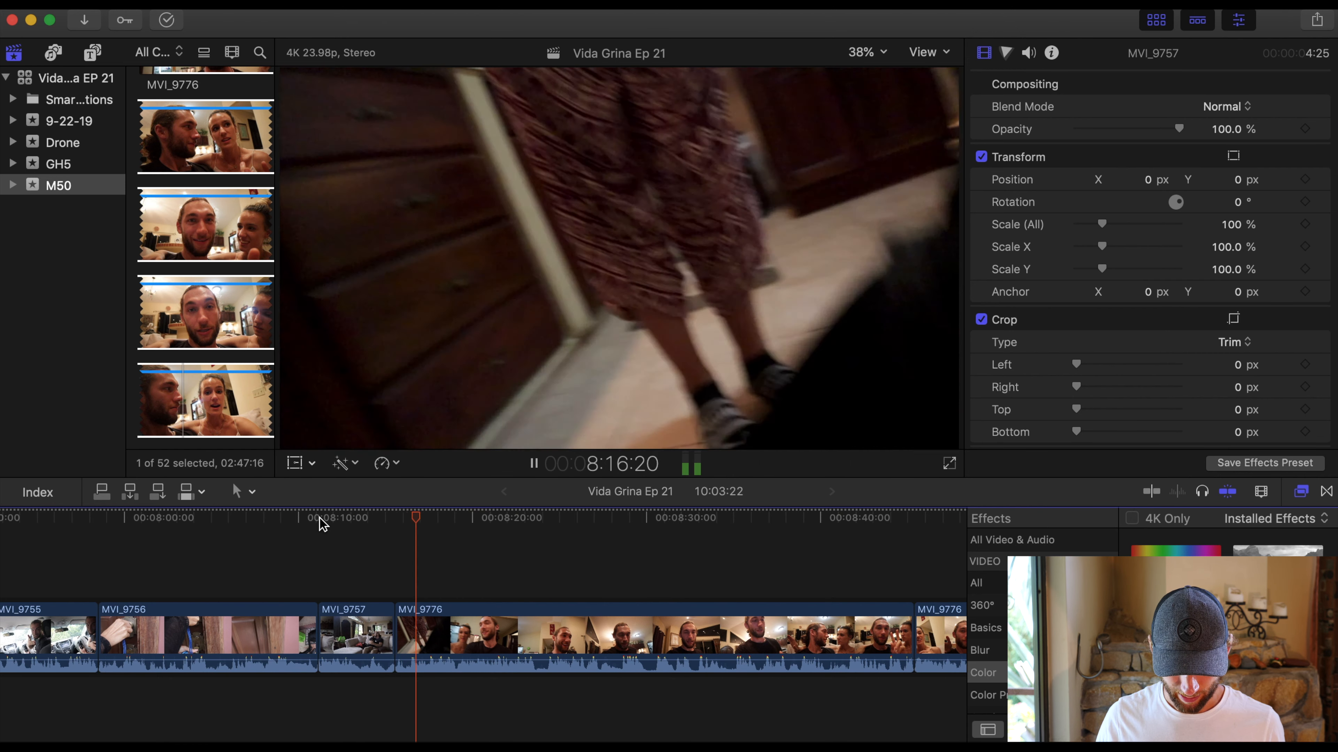
# - Find MVI_9758 in the M50 event clips and insert its roughly 2-second selected range between MVI_9757 and MVI_9776 in the timeline
pyautogui.press('space')
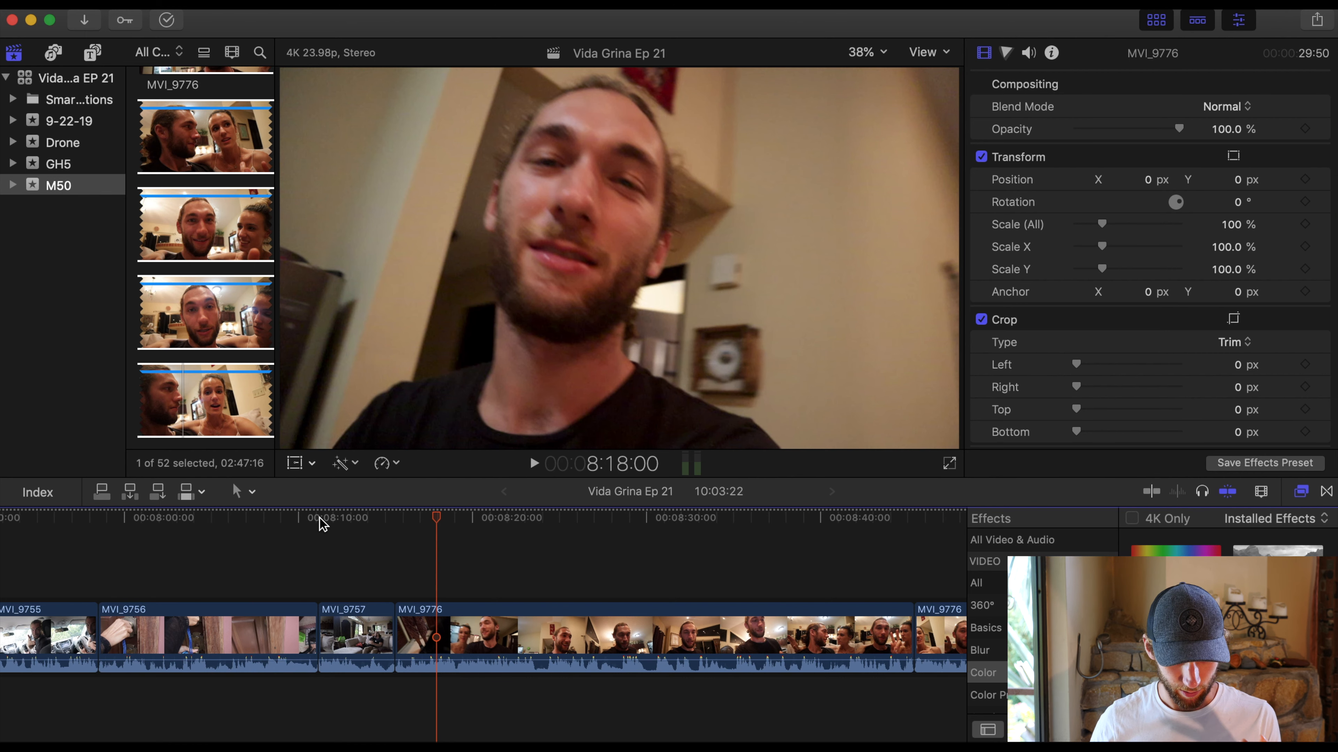
pyautogui.scroll(10, 176, 224)
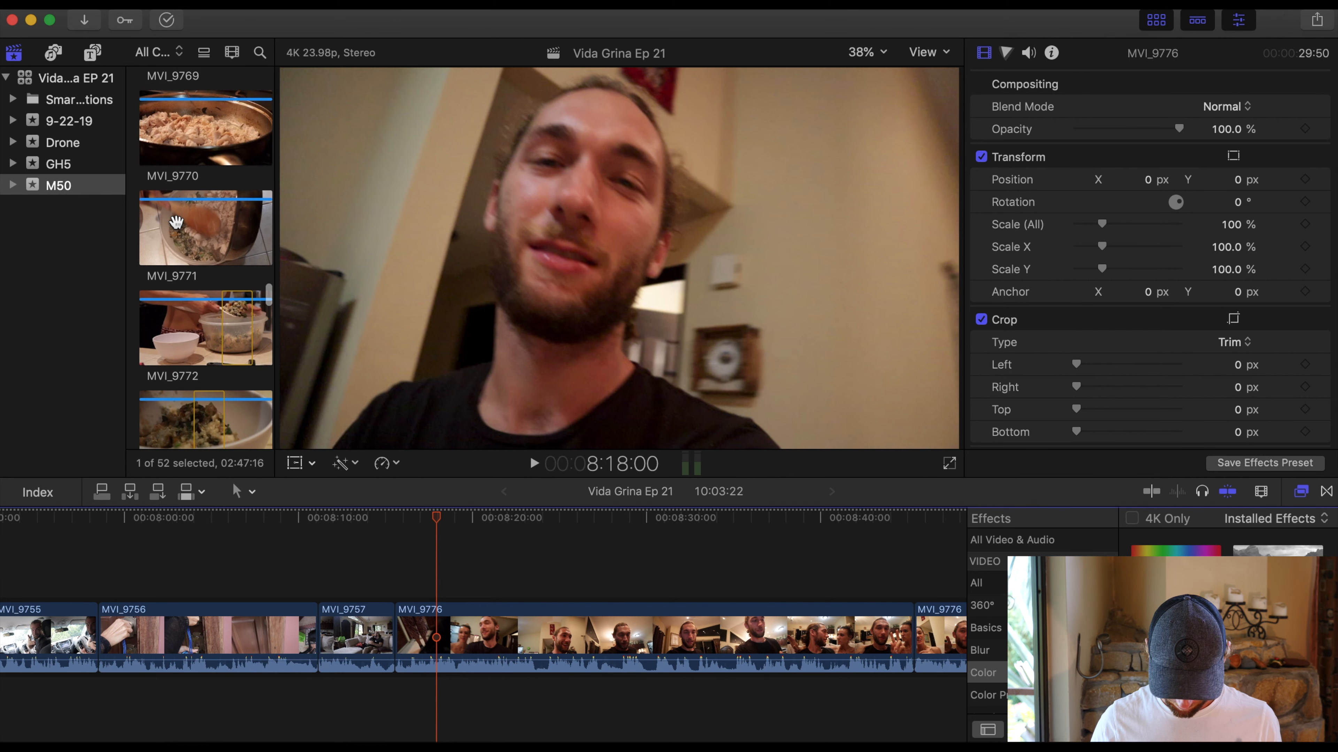
pyautogui.scroll(7, 175, 222)
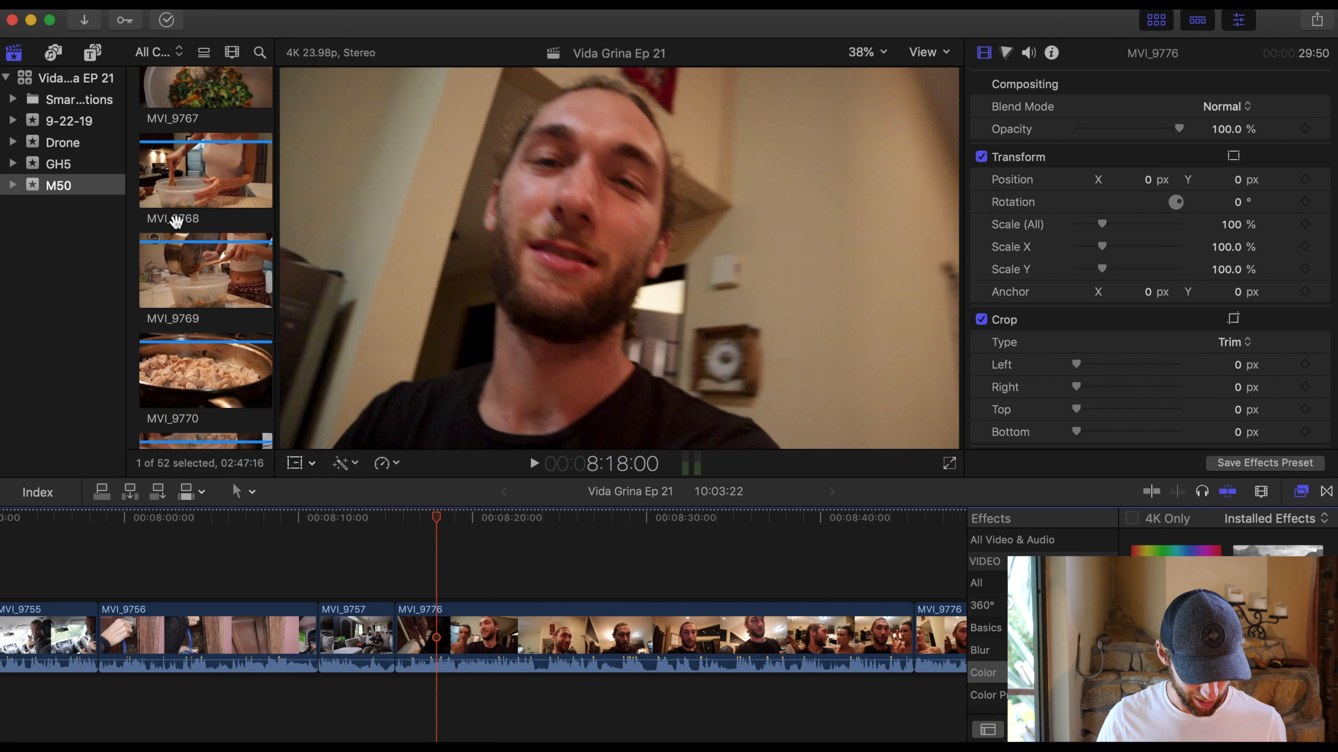
pyautogui.scroll(5, 175, 223)
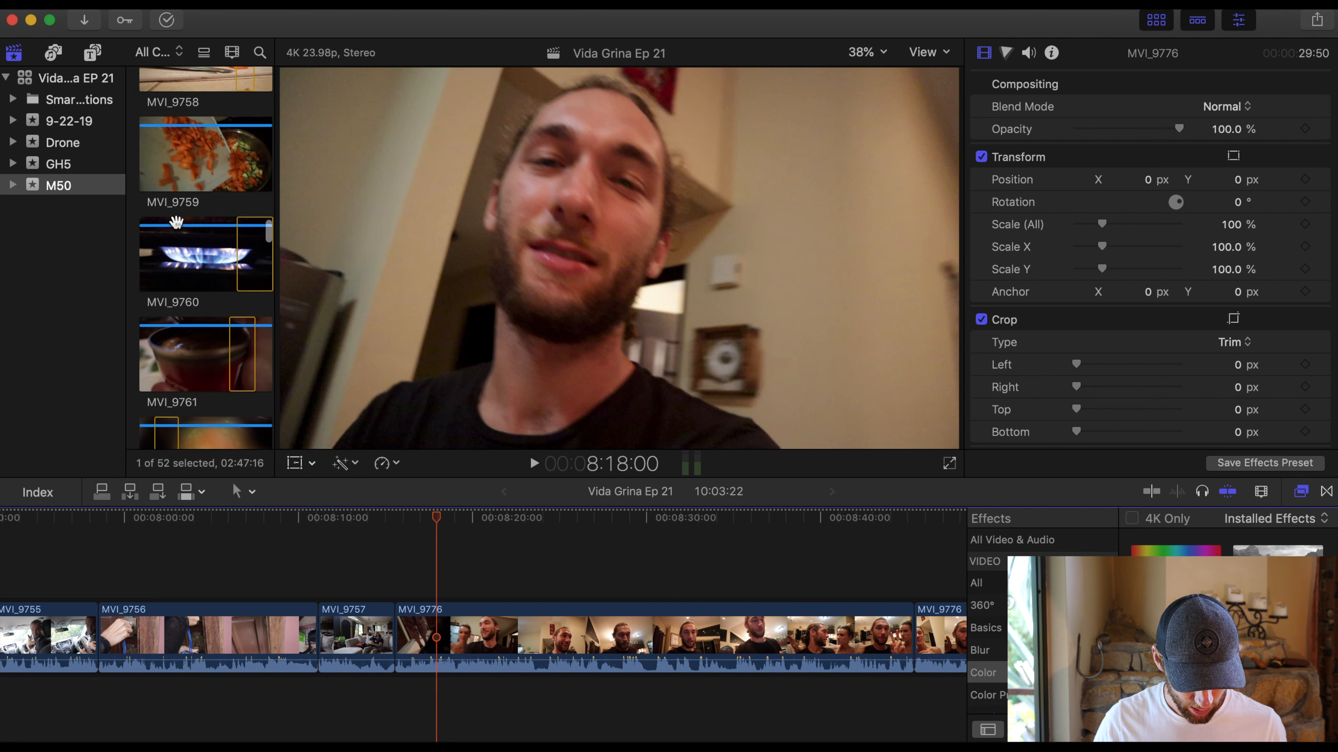
pyautogui.scroll(5, 175, 223)
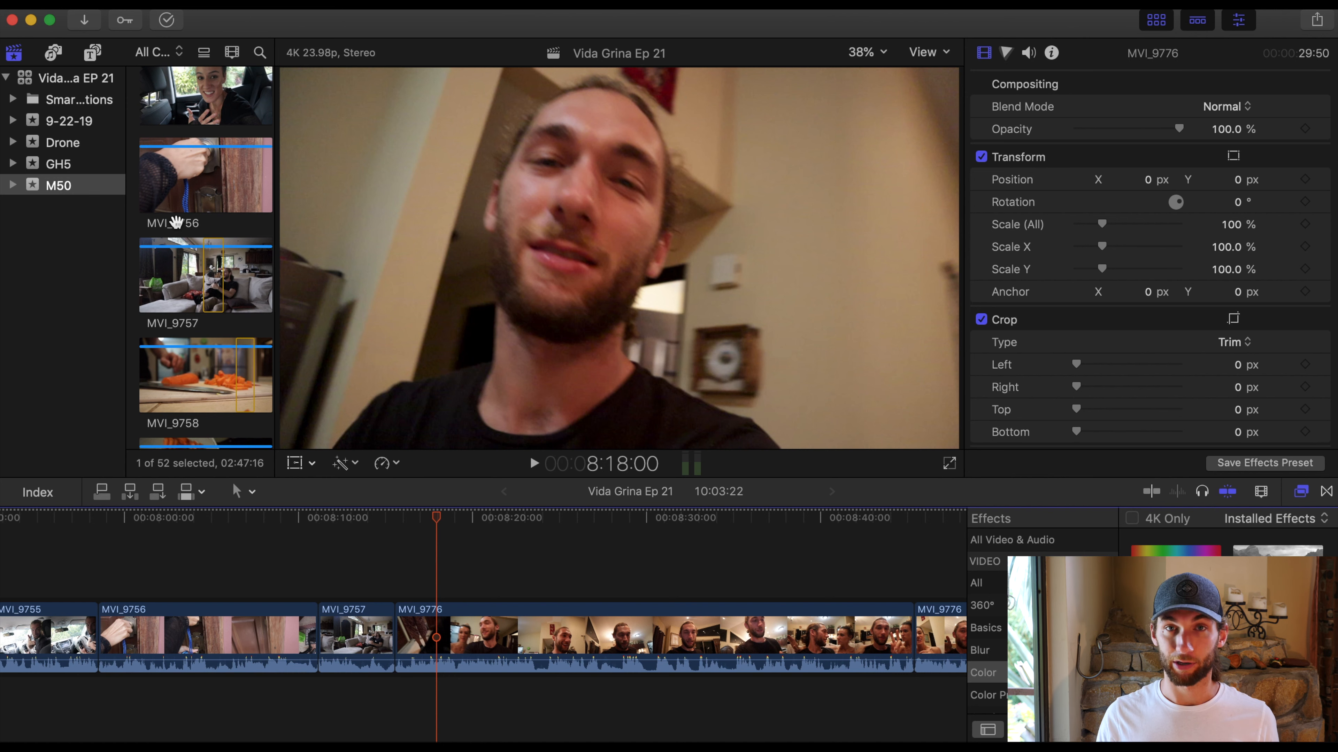
pyautogui.click(194, 380)
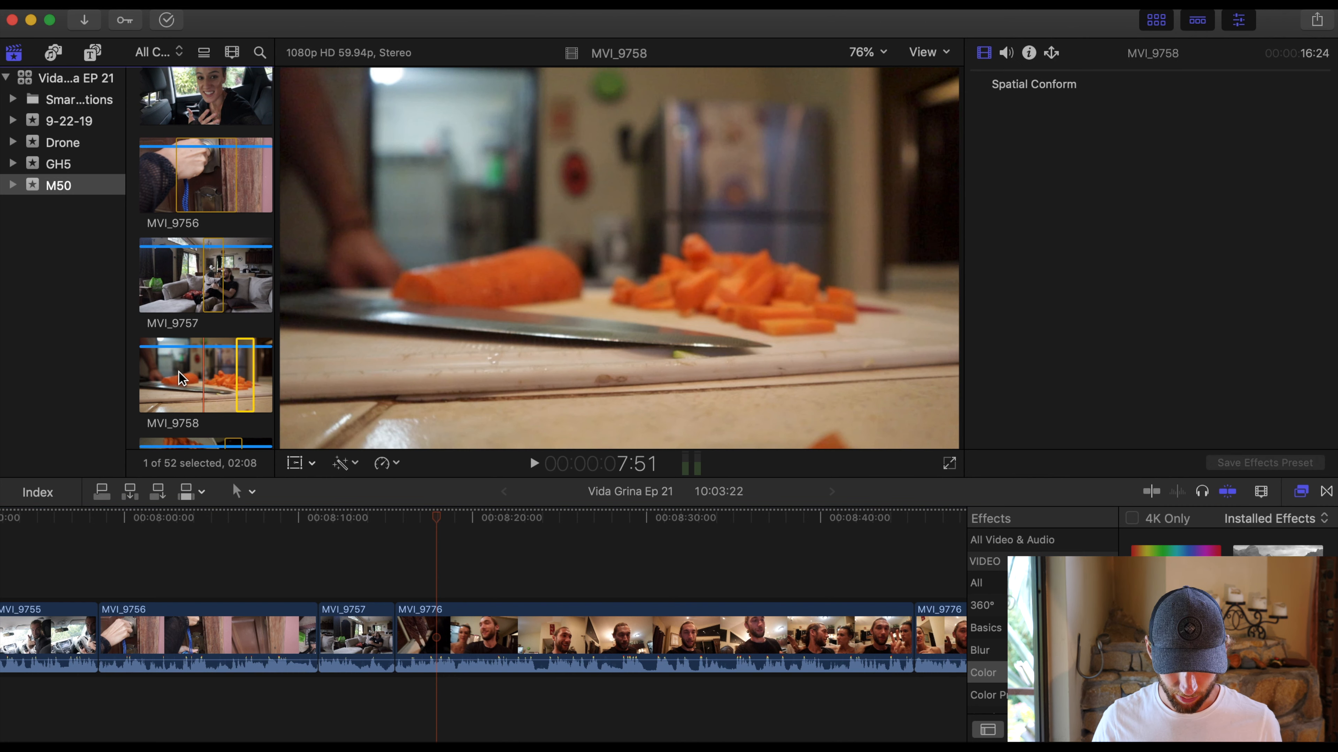
pyautogui.press('space')
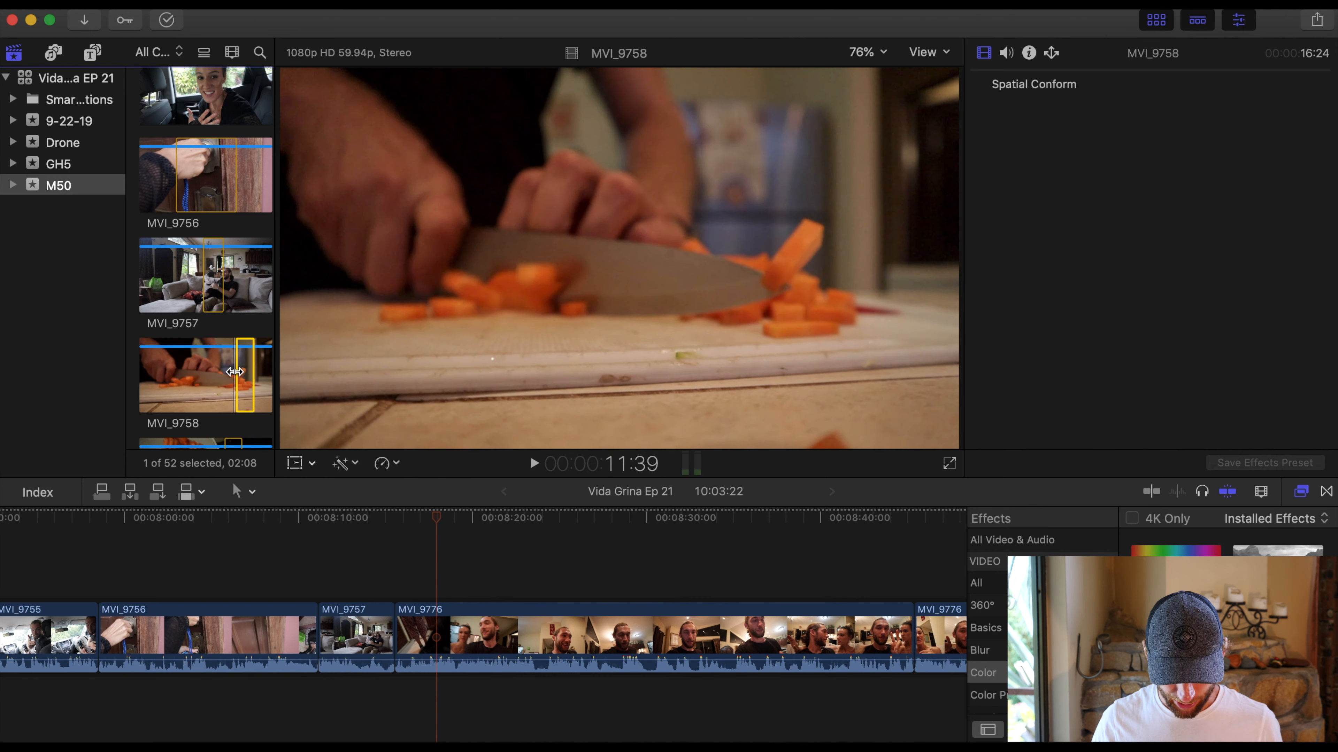
pyautogui.press('space')
pyautogui.moveTo(253, 374); pyautogui.dragTo(413, 648)
# - Preview MVI_9760 and insert its selected range, about 4 seconds long, between MVI_9758 and MVI_9776 in the timeline
pyautogui.scroll(-6, 210, 343)
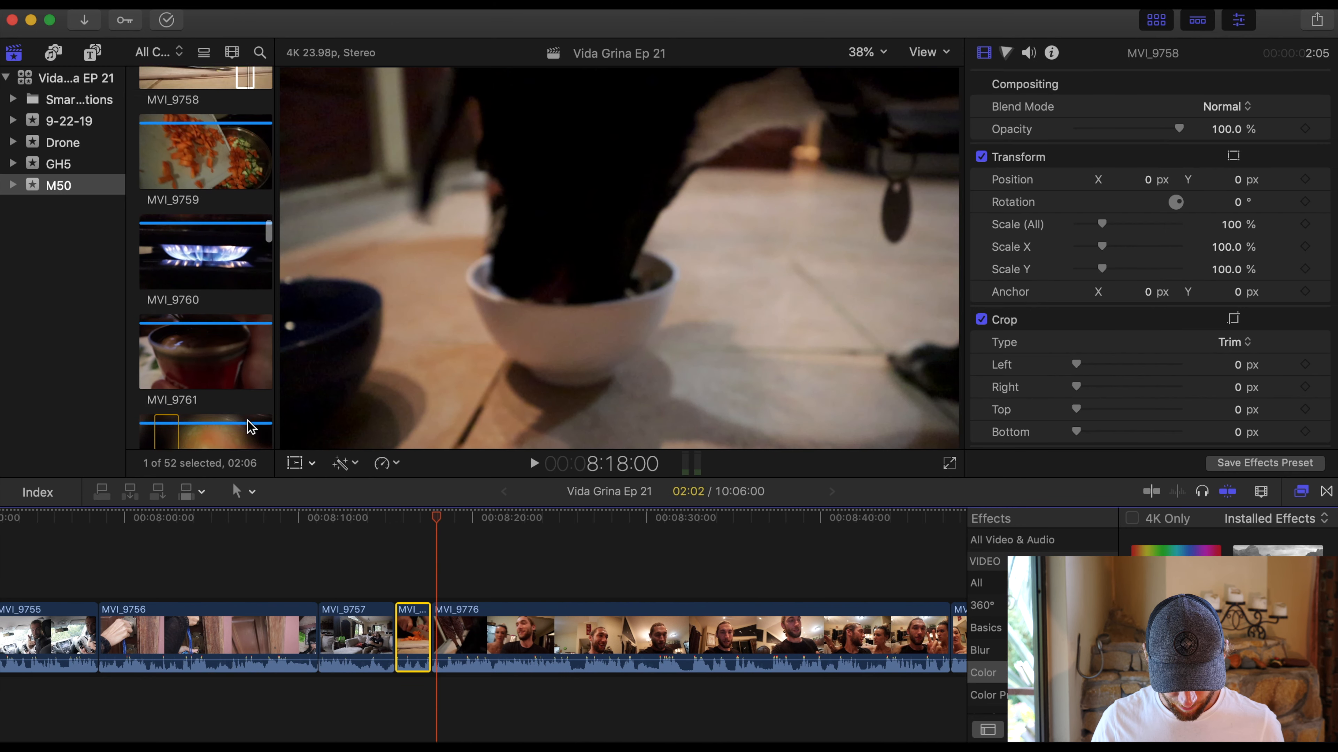
pyautogui.click(224, 263)
pyautogui.press('space')
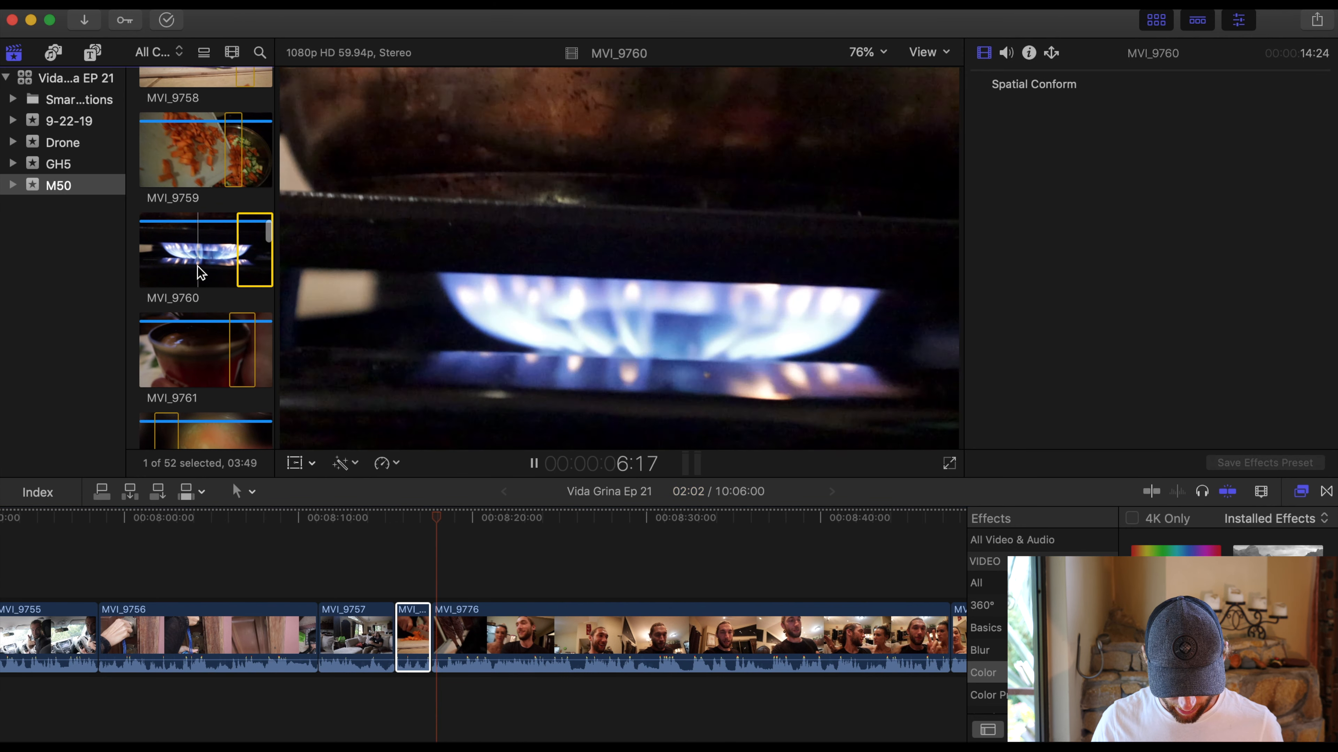
pyautogui.press('space')
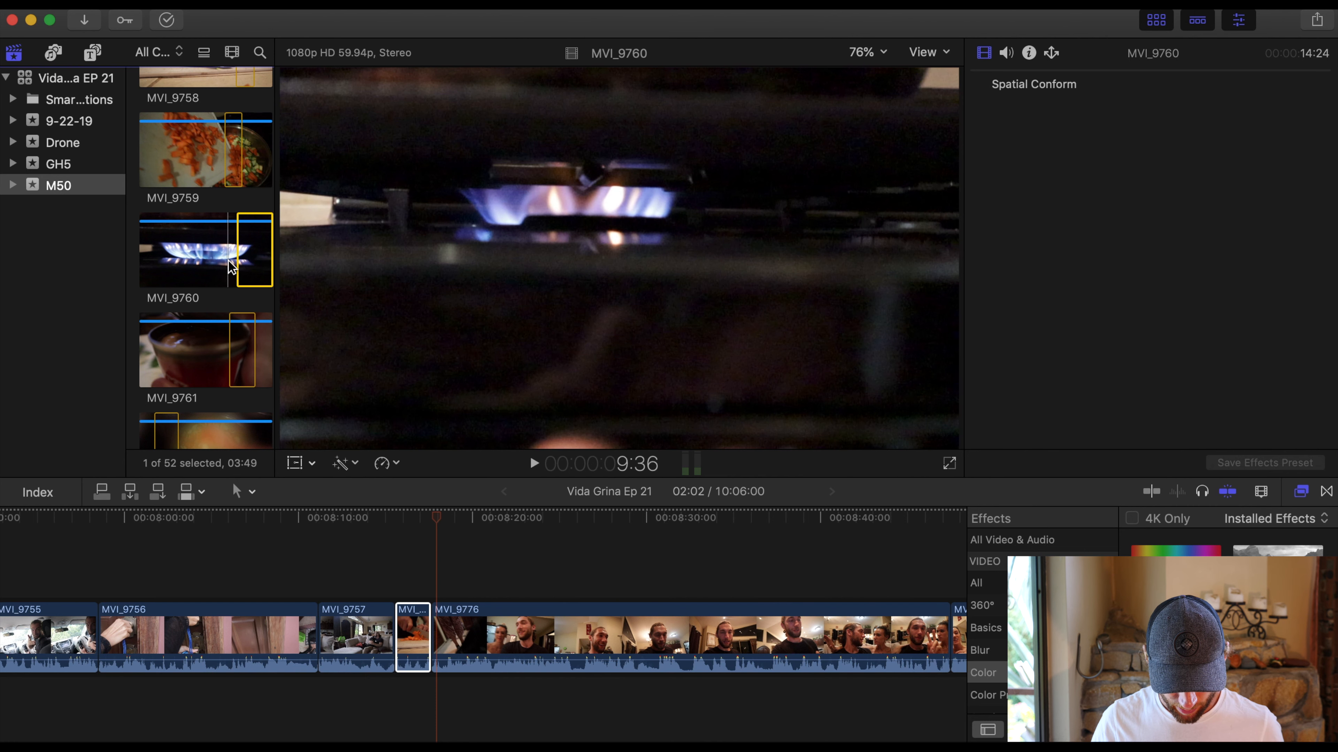
pyautogui.click(271, 266)
pyautogui.moveTo(266, 261); pyautogui.dragTo(440, 669)
# - Preview MVI_9761 and insert its selected range, about 4 seconds long, right after MVI_9760 in the timeline
pyautogui.click(224, 331)
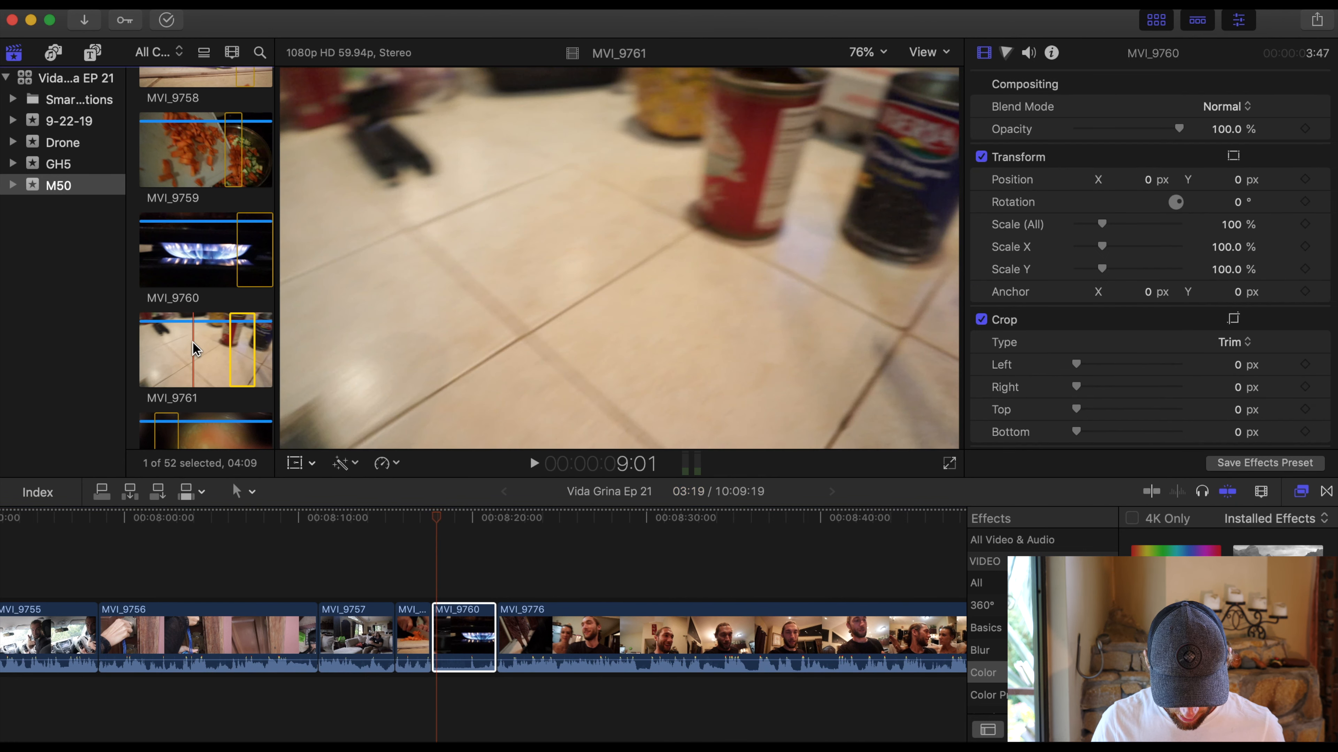
pyautogui.press('space')
pyautogui.press('space')
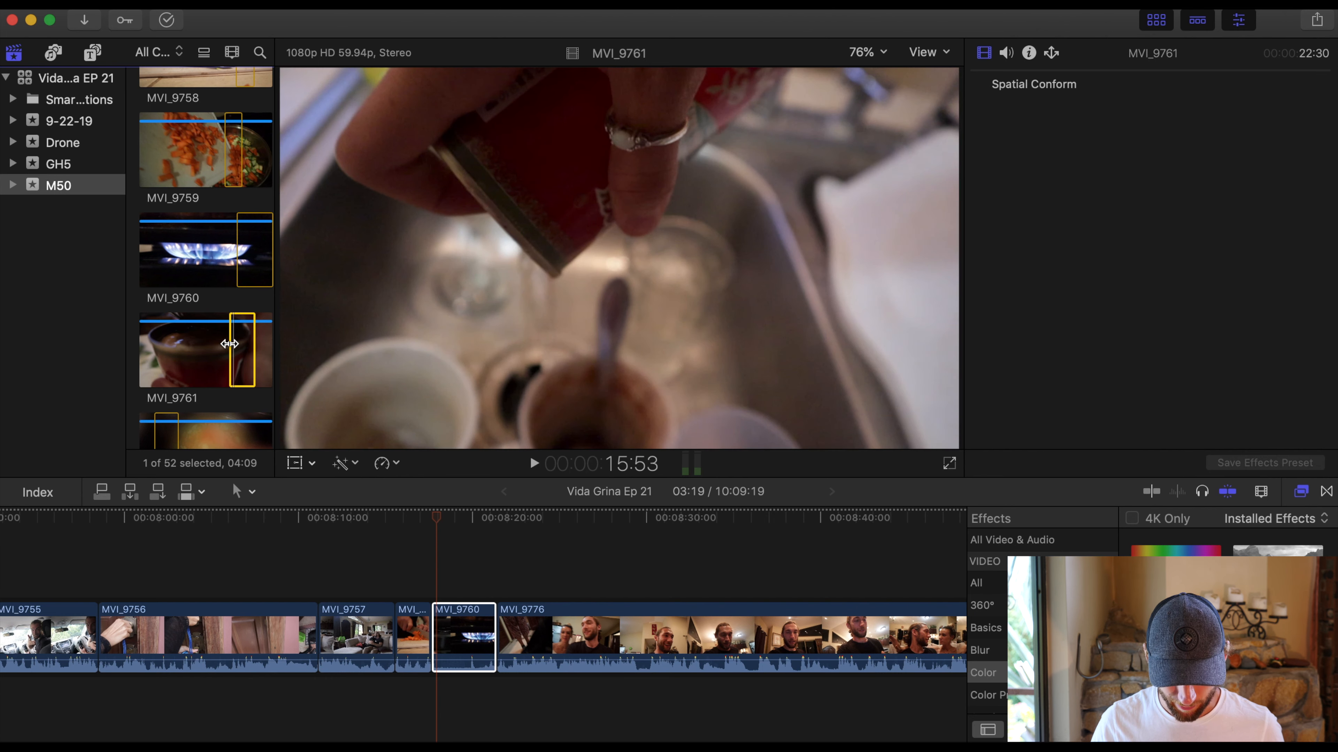
pyautogui.moveTo(255, 344); pyautogui.dragTo(532, 637)
# - Insert the selected ranges of MVI_9762 and MVI_9763, in that order, after MVI_9761 in the timeline
pyautogui.scroll(-3, 217, 298)
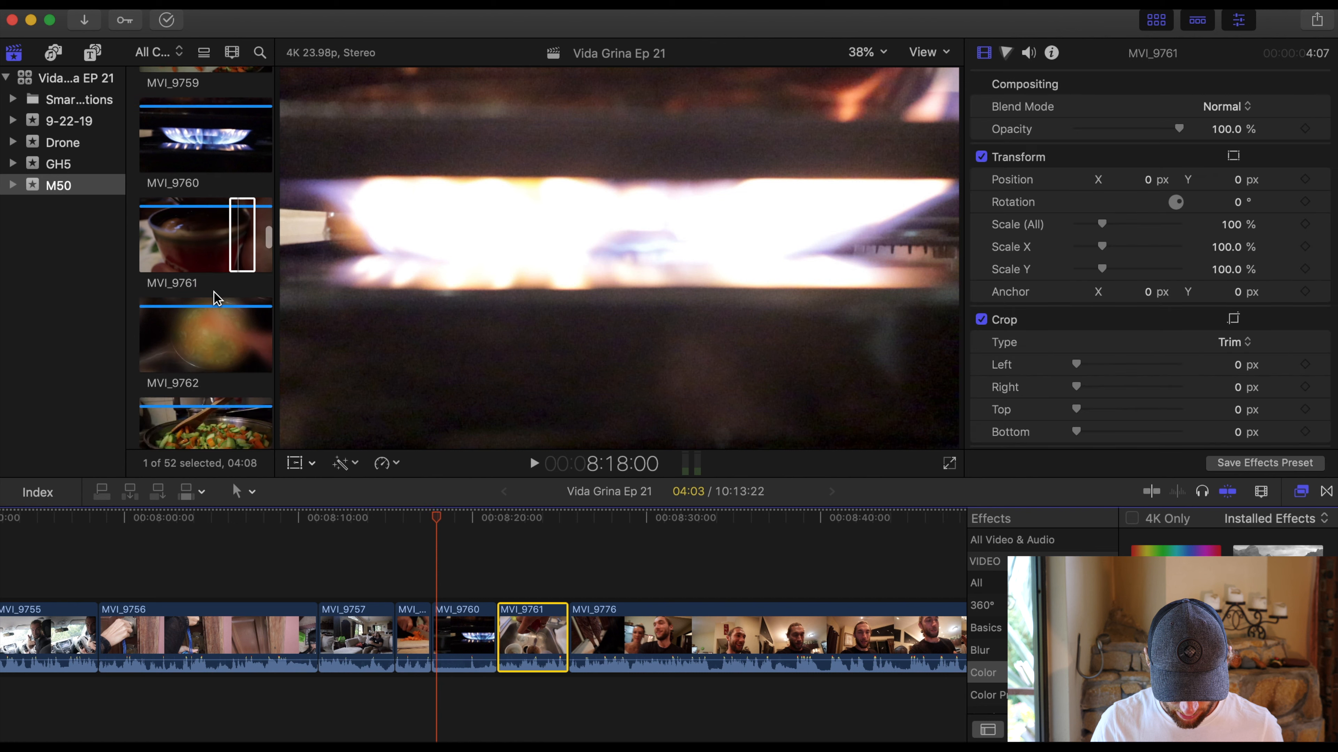
pyautogui.click(168, 333)
pyautogui.moveTo(158, 331); pyautogui.dragTo(579, 648)
pyautogui.scroll(-2, 197, 362)
pyautogui.click(184, 383)
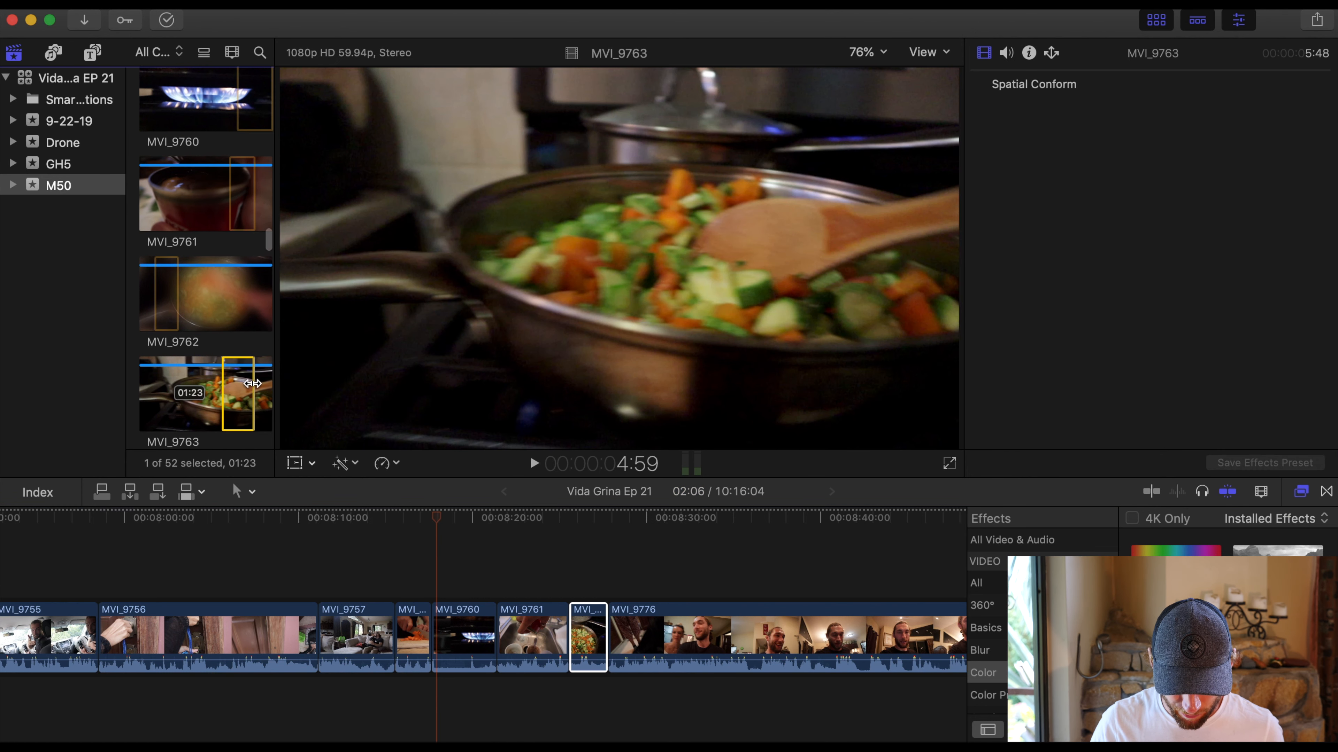
pyautogui.moveTo(242, 384); pyautogui.dragTo(612, 640)
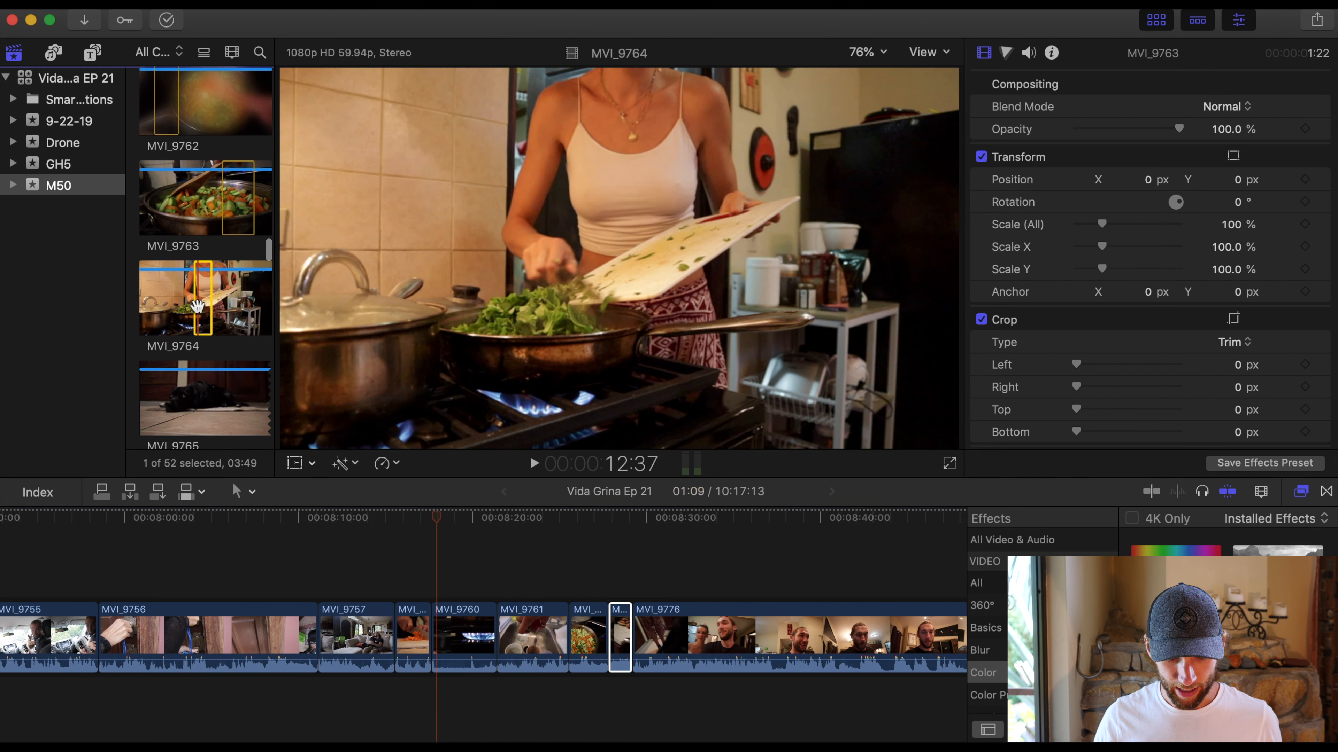
# - Preview MVI_9764, extend its selected range to about 5 seconds, and insert it after MVI_9763 in the timeline
pyautogui.moveTo(194, 303); pyautogui.dragTo(209, 301)
pyautogui.press('space')
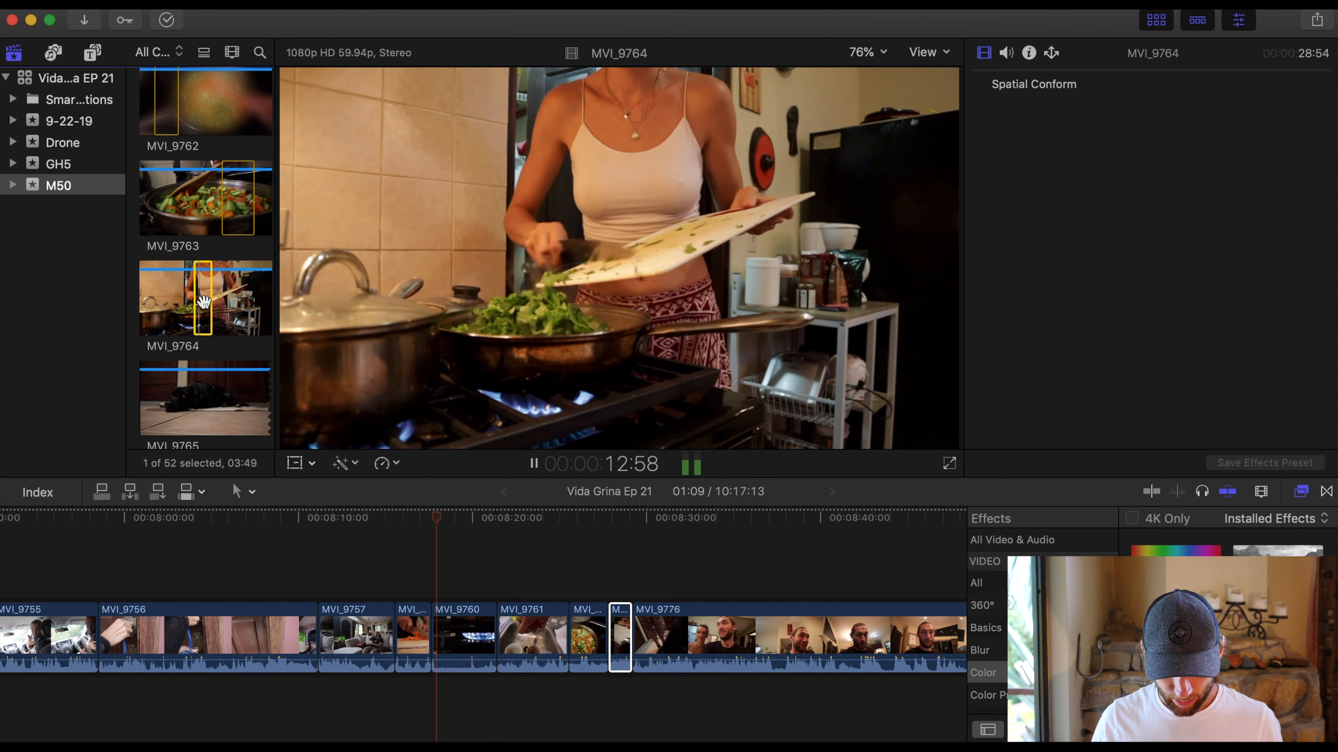
pyautogui.press('space')
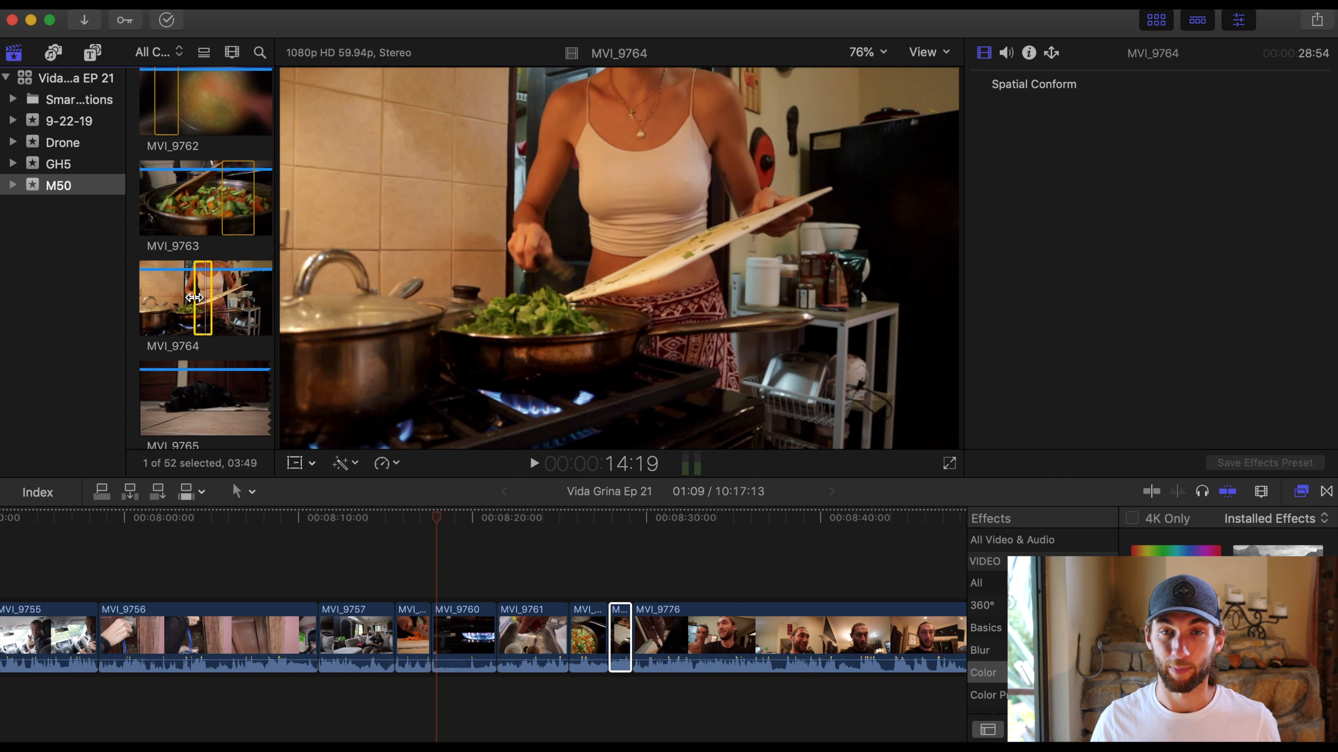
pyautogui.moveTo(212, 299); pyautogui.dragTo(631, 627)
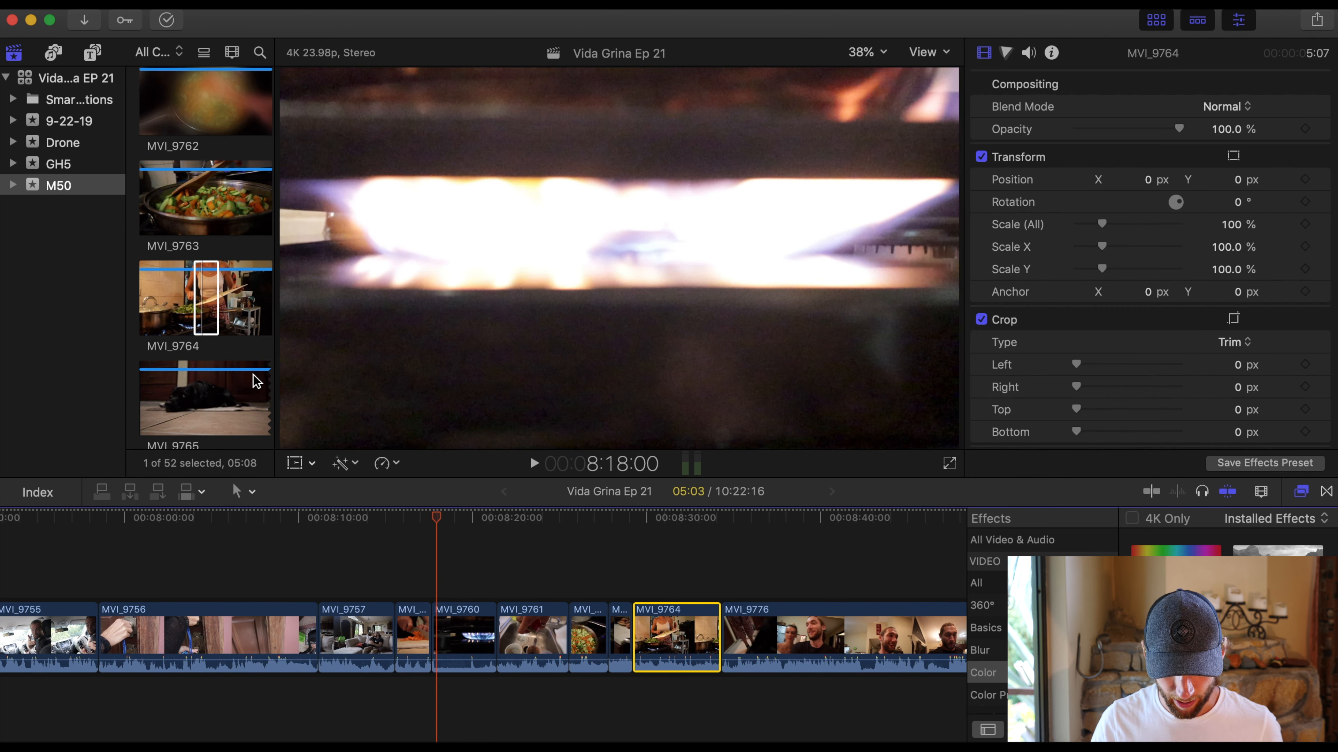
# - Extend the selected range near the end of MVI_9765 to about 4.5 seconds and insert it after MVI_9764 in the timeline
pyautogui.scroll(-2, 257, 381)
pyautogui.click(196, 352)
pyautogui.scroll(-2, 238, 404)
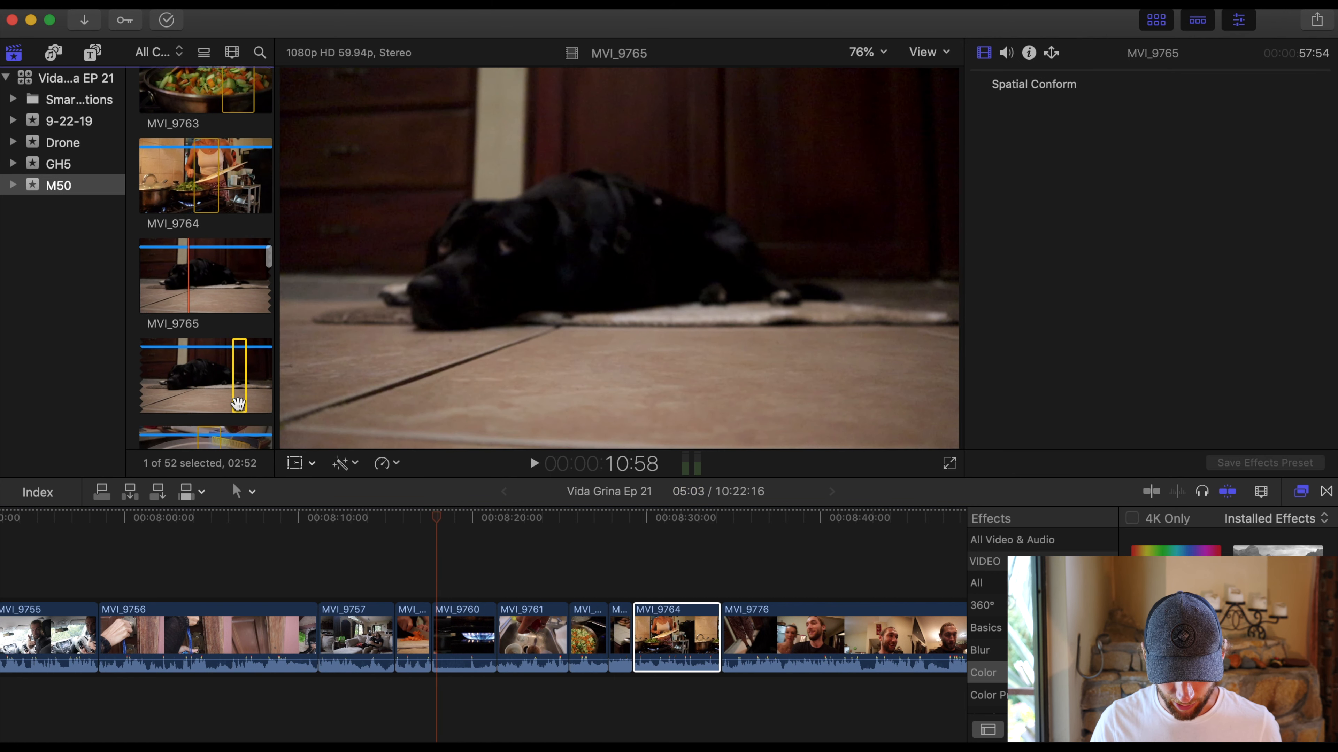
pyautogui.moveTo(246, 392); pyautogui.dragTo(725, 640)
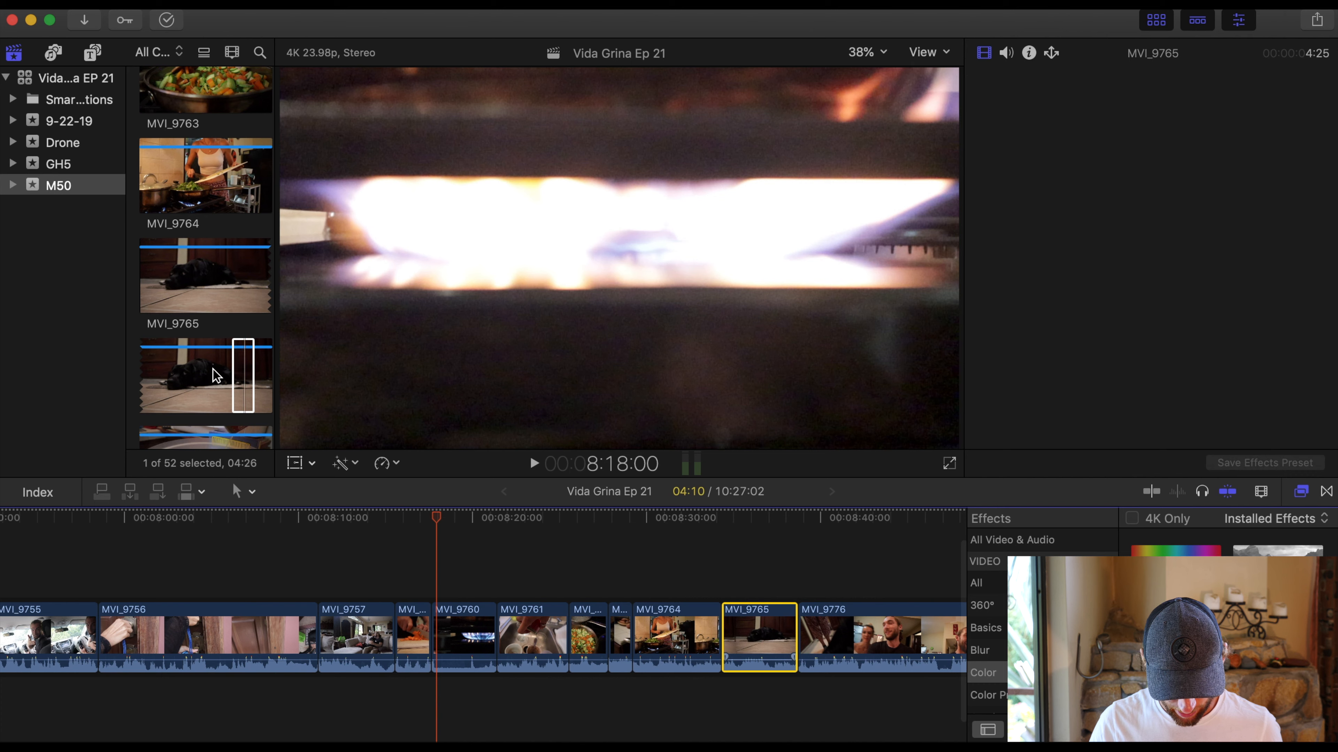
# - Preview MVI_9766, then insert the selected ranges of MVI_9766 and MVI_9767, in that order, after MVI_9765 in the timeline
pyautogui.scroll(-6, 199, 274)
pyautogui.click(199, 275)
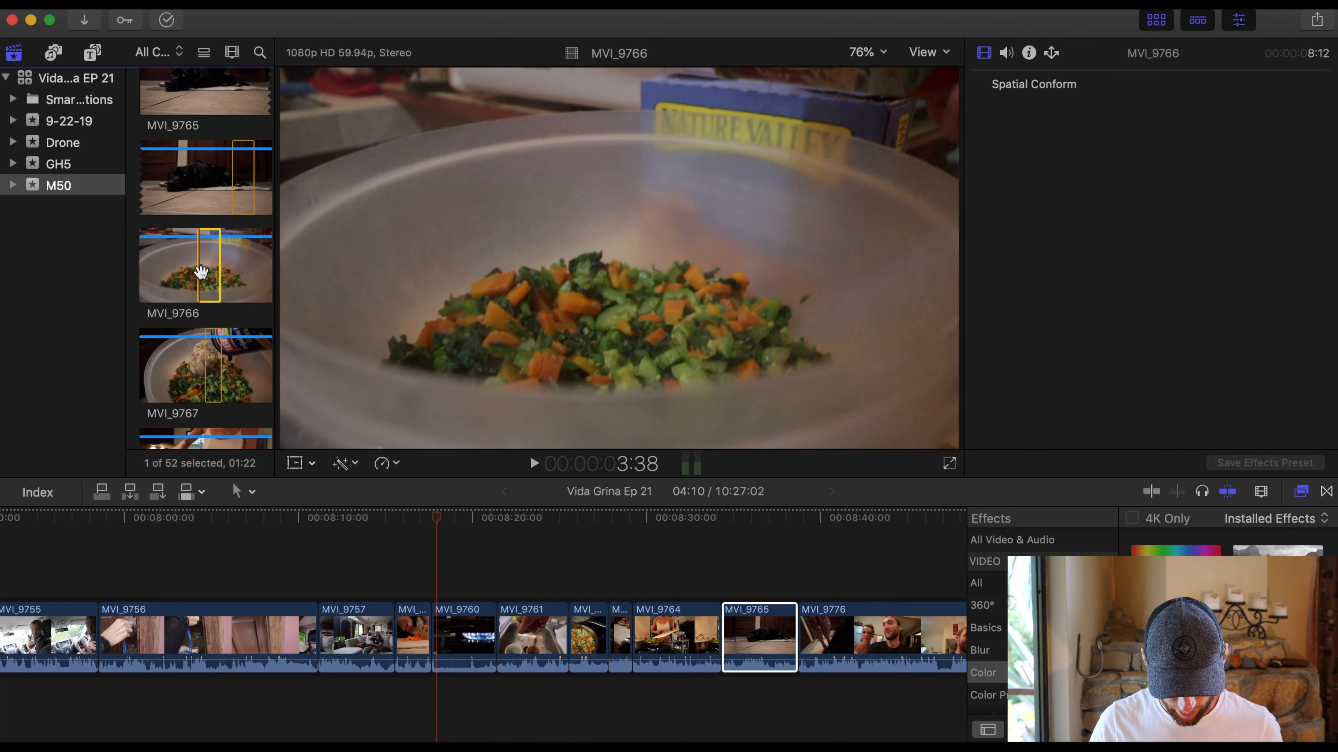
pyautogui.press('space')
pyautogui.press('space')
pyautogui.moveTo(219, 273); pyautogui.dragTo(802, 645)
pyautogui.scroll(-2, 217, 319)
pyautogui.moveTo(218, 318); pyautogui.dragTo(858, 650)
# - Preview MVI_9768 and insert a range of about 6 seconds from it after MVI_9767 in the timeline
pyautogui.scroll(-2, 213, 335)
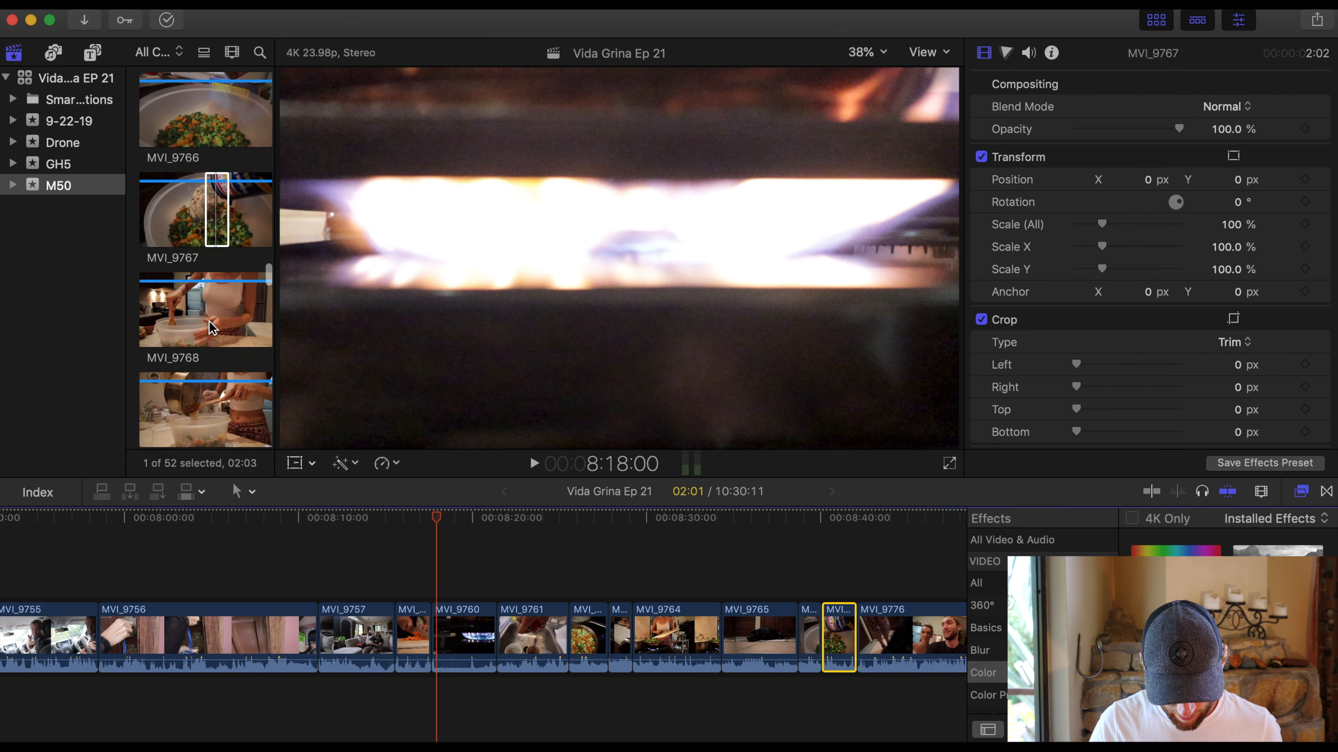
pyautogui.click(209, 318)
pyautogui.press('space')
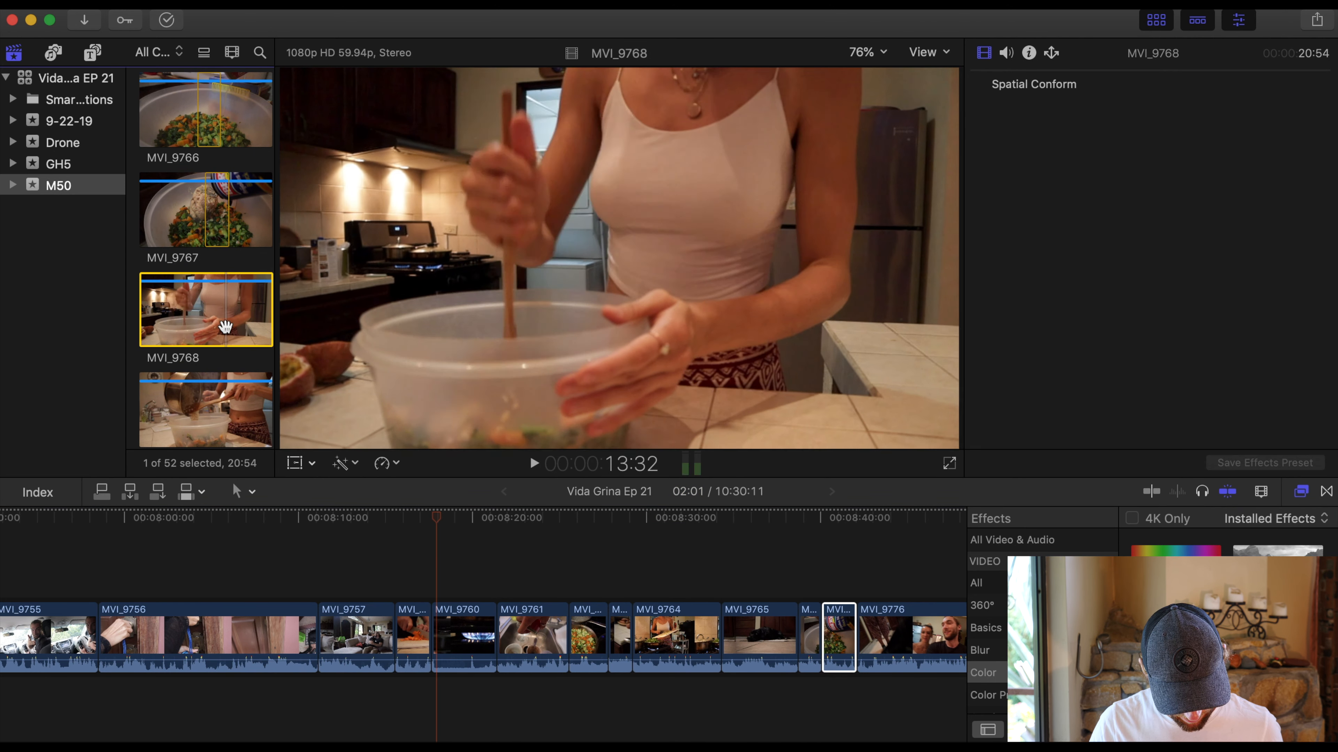
pyautogui.moveTo(234, 319); pyautogui.dragTo(864, 645)
# - Add the selected range of MVI_9769, about 2 seconds long, to the timeline and place it in the primary storyline after MVI_9768
pyautogui.scroll(-2, 193, 346)
pyautogui.click(195, 350)
pyautogui.press('space')
pyautogui.moveTo(211, 350); pyautogui.dragTo(887, 589)
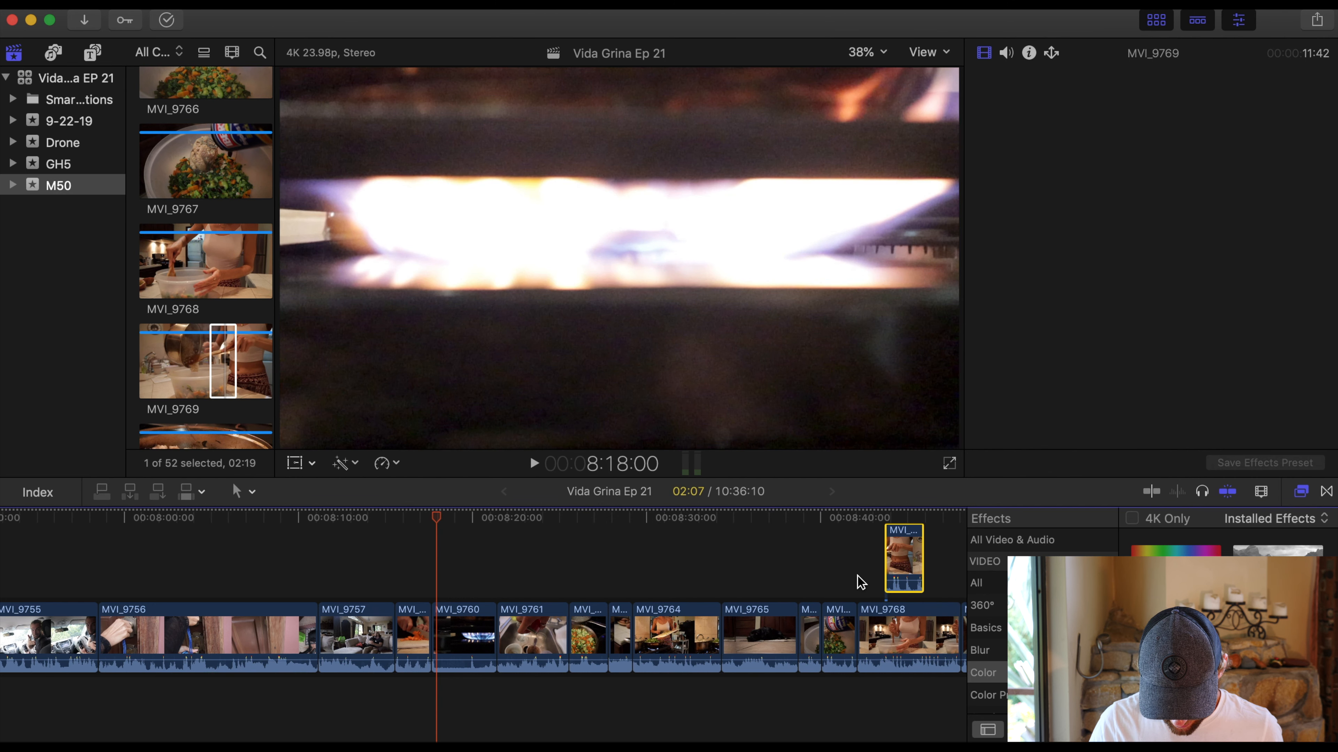
pyautogui.hscroll(5, 800, 562)
pyautogui.moveTo(721, 558); pyautogui.dragTo(790, 651)
# - Check MVI_9770, then insert the selected range of MVI_9771 after MVI_9769 in the timeline
pyautogui.scroll(-3, 198, 344)
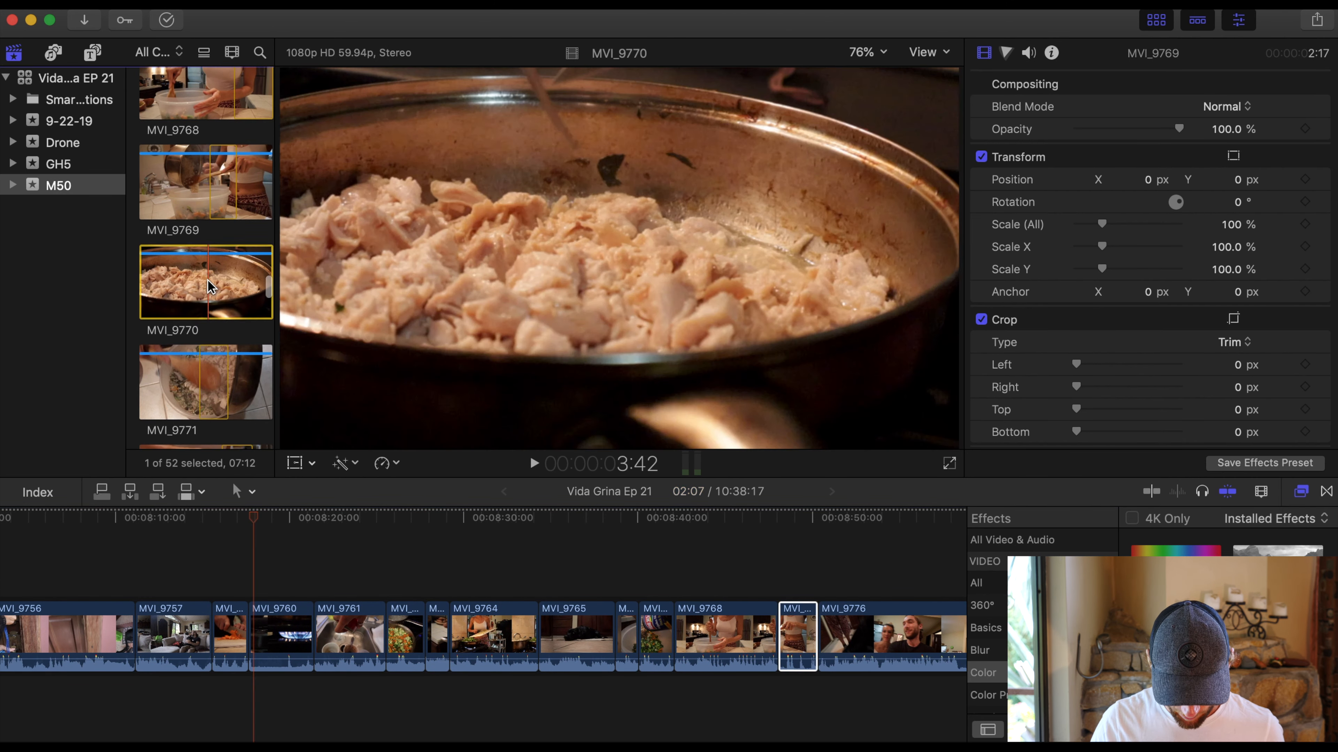
pyautogui.click(208, 280)
pyautogui.click(199, 360)
pyautogui.moveTo(226, 361); pyautogui.dragTo(825, 652)
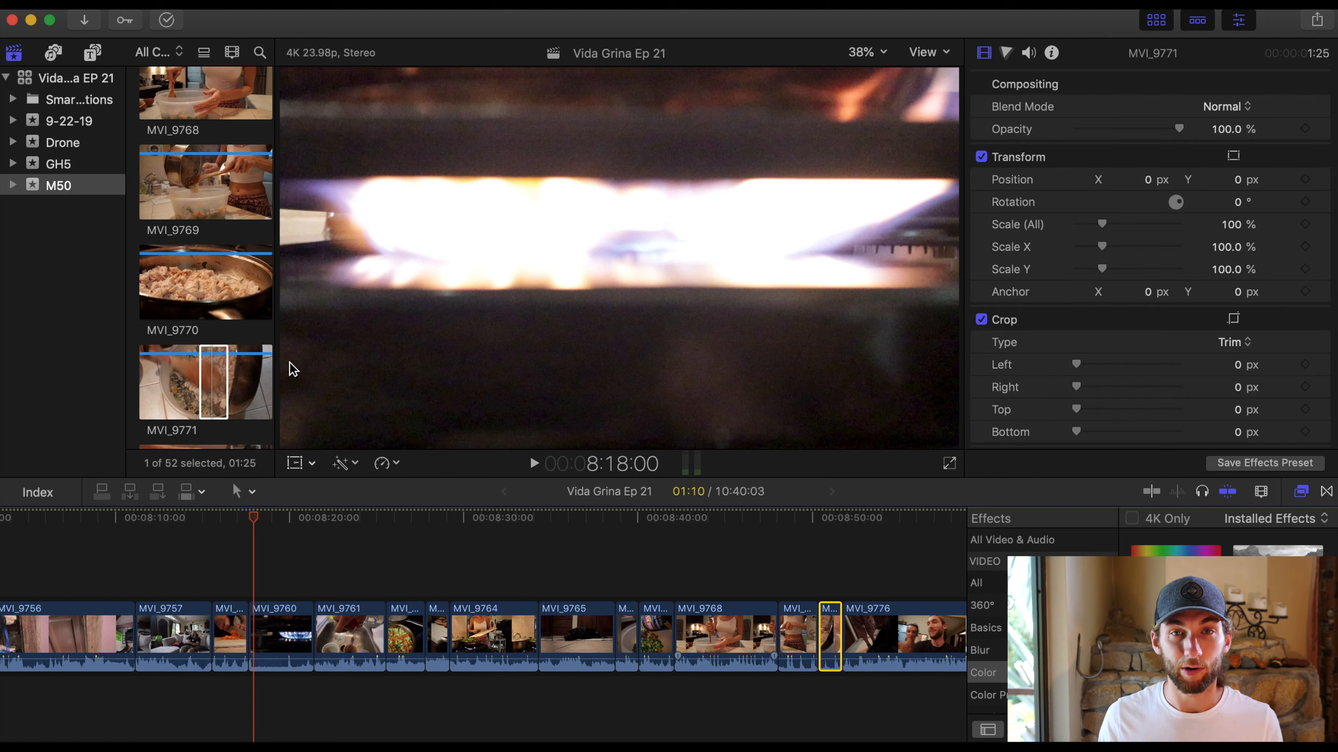
# - Preview MVI_9772, shorten its selected range to about 1 second by setting a new out point, and insert it after MVI_9771
pyautogui.scroll(-3, 189, 323)
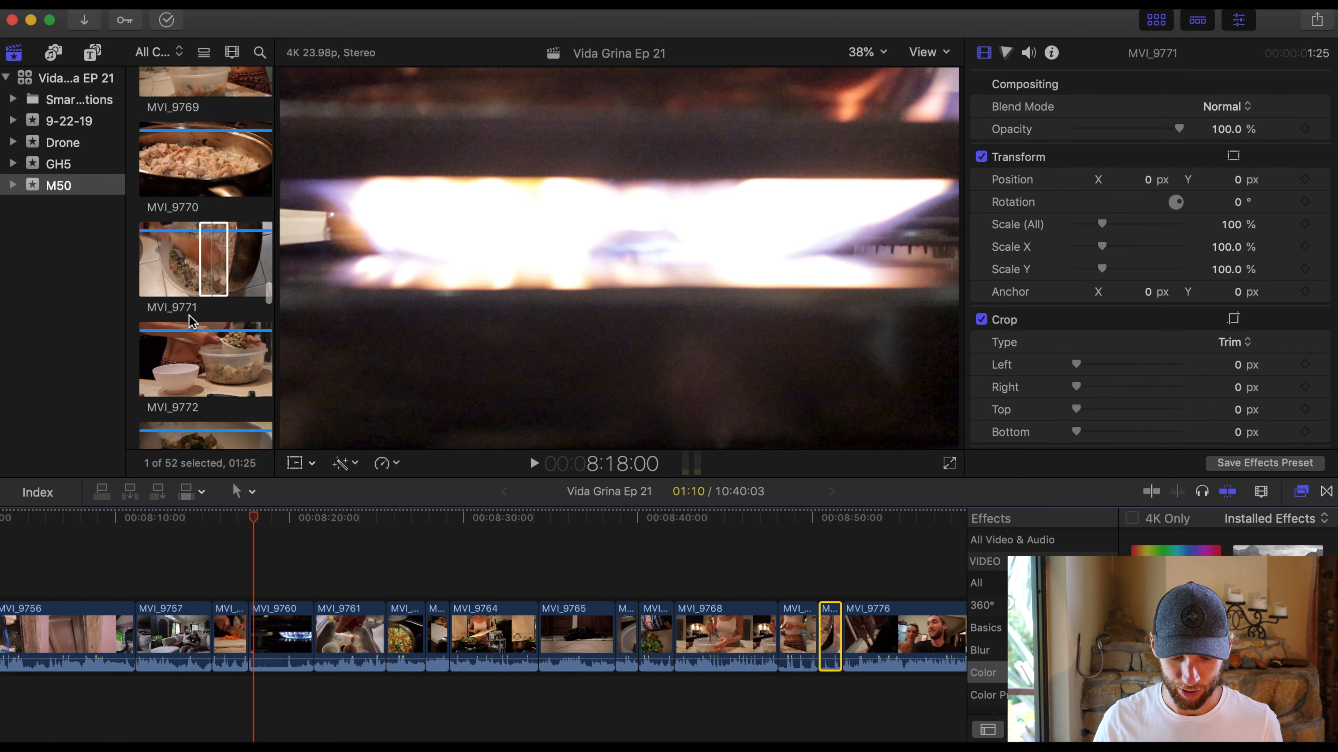
pyautogui.click(215, 345)
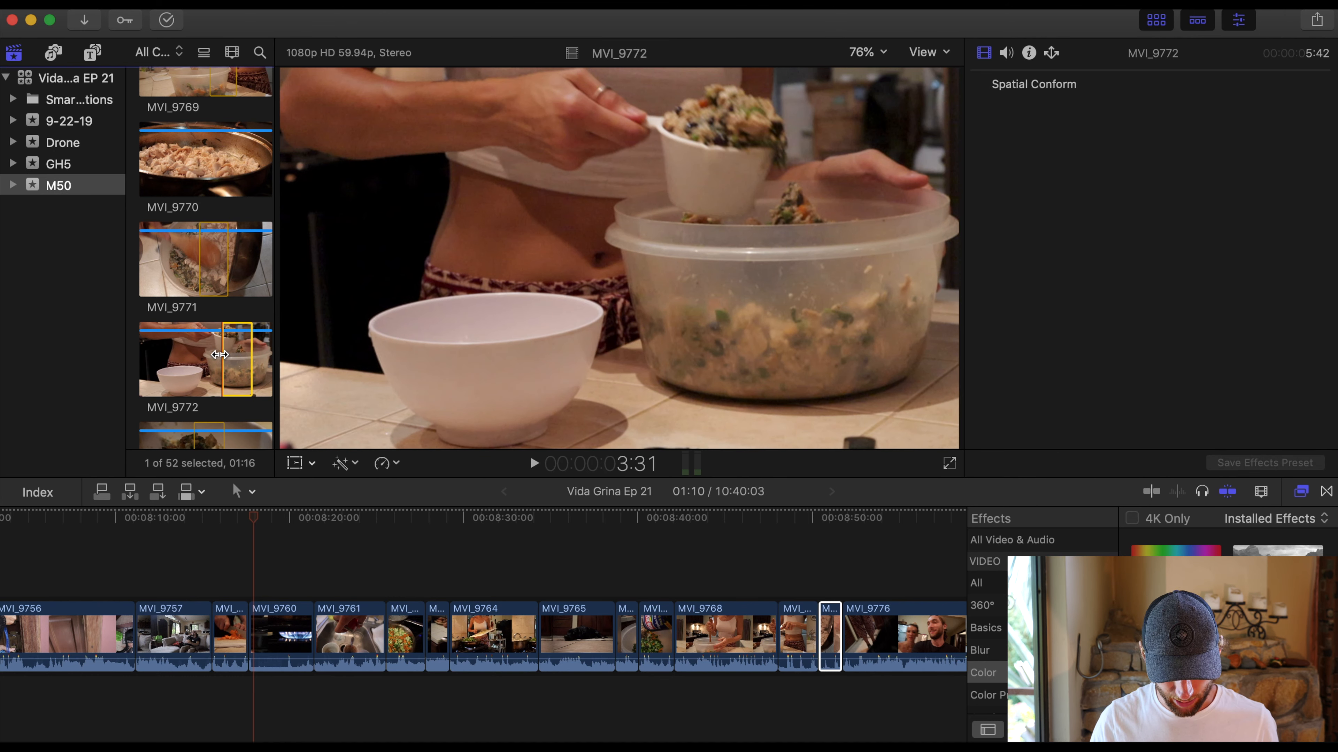
pyautogui.press('space')
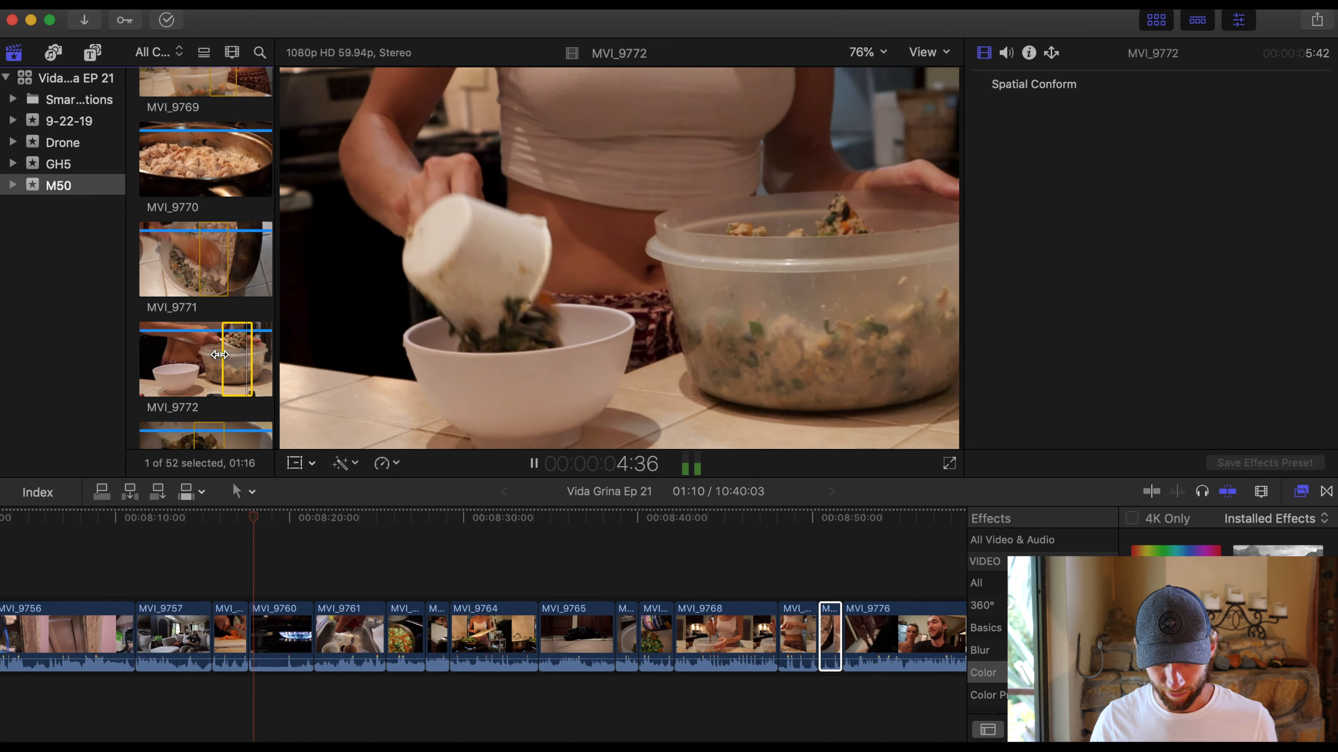
pyautogui.press('o')
pyautogui.moveTo(232, 361); pyautogui.dragTo(850, 635)
# - Insert the selected range of MVI_9773, under 1 second long, right after MVI_9772 in the timeline
pyautogui.scroll(-3, 205, 295)
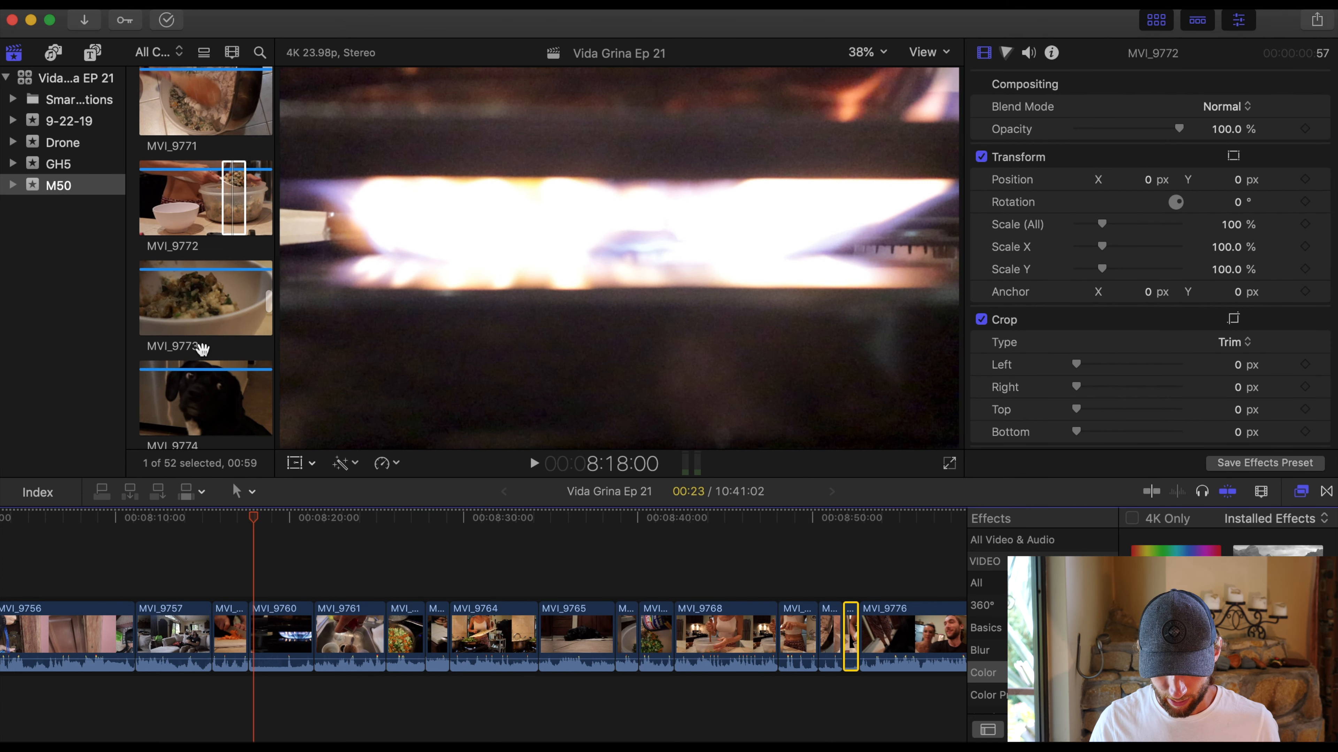
pyautogui.click(187, 302)
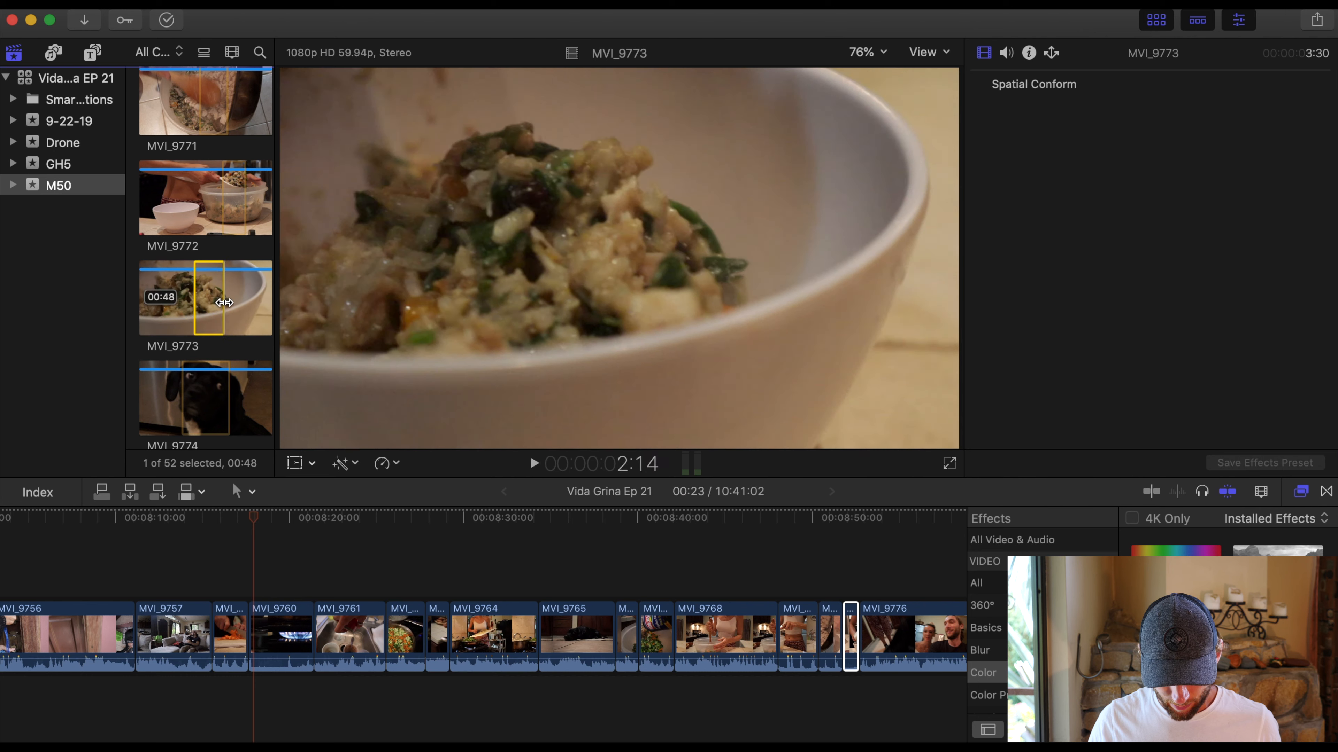
pyautogui.moveTo(209, 291); pyautogui.dragTo(859, 635)
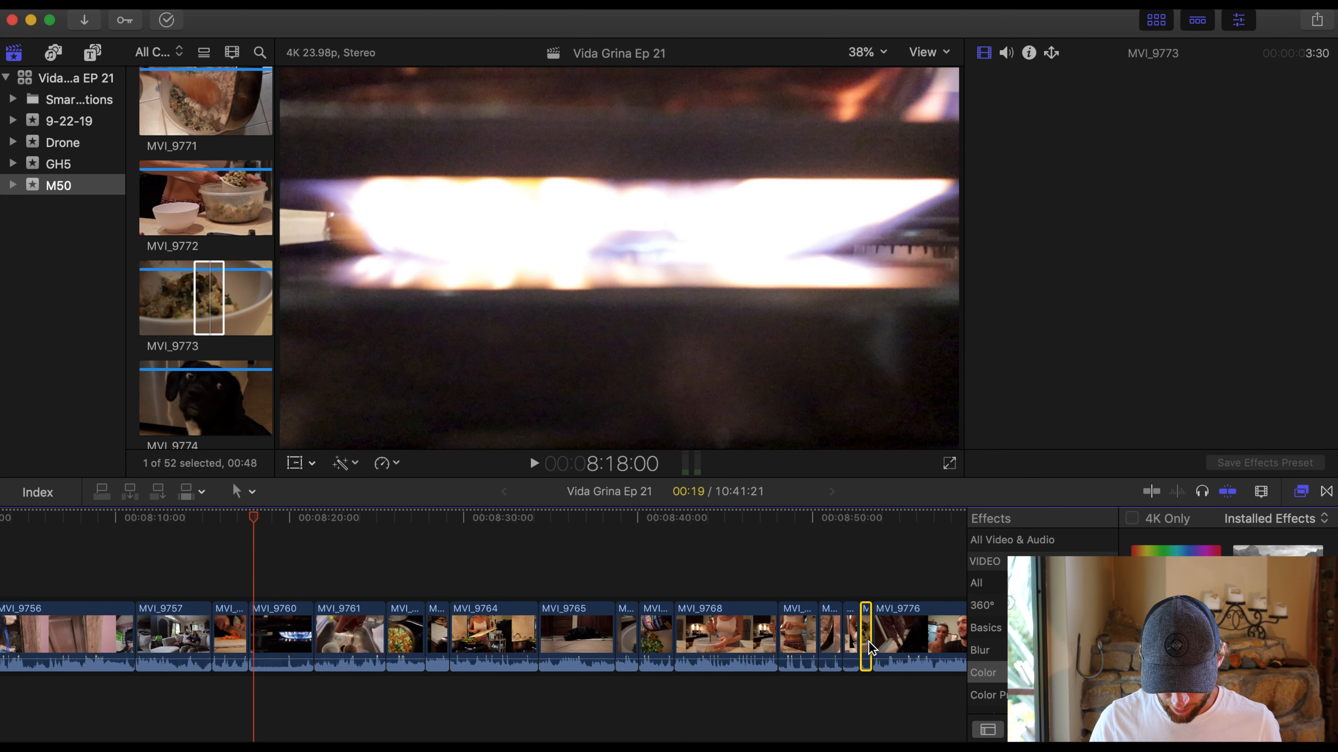
# - Insert the selected ranges of MVI_9774 (about 14 seconds) and MVI_9775 (3 seconds), in that order, between MVI_9773 and MVI_9776
pyautogui.scroll(-2, 184, 381)
pyautogui.click(188, 315)
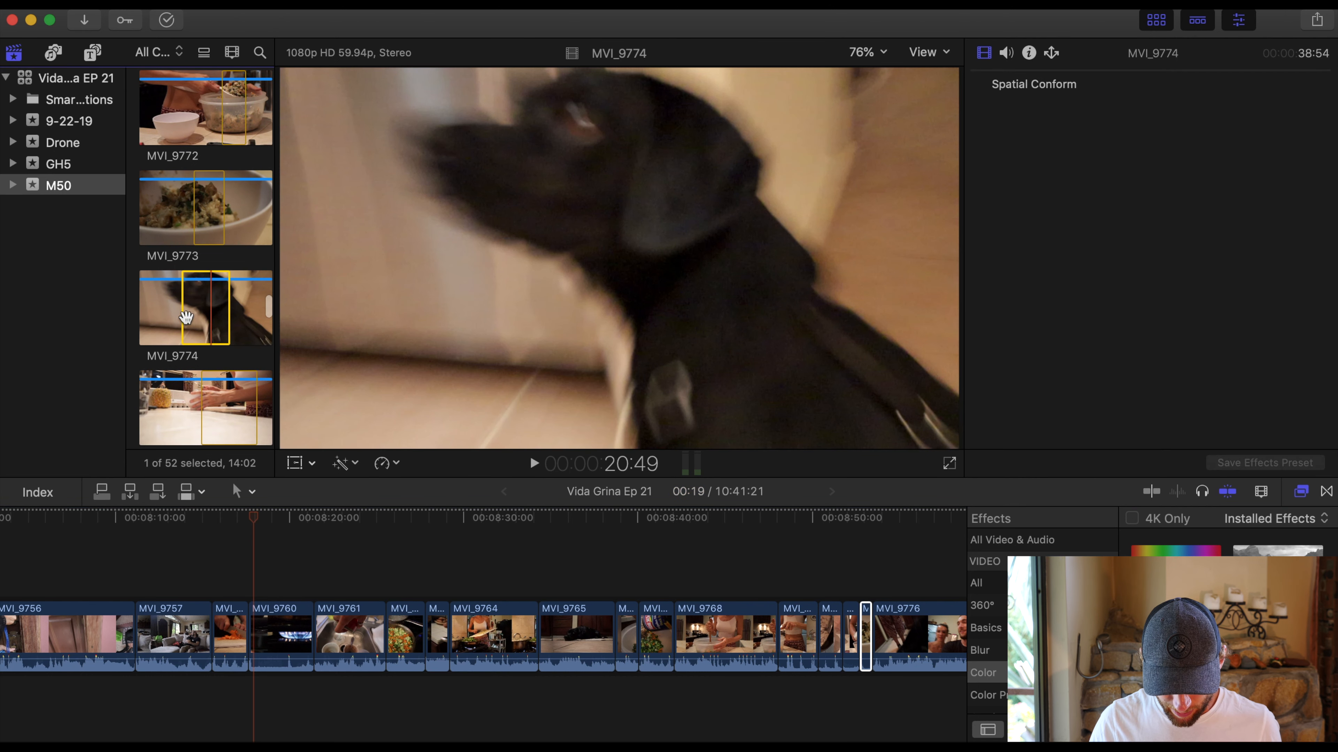
pyautogui.moveTo(230, 314); pyautogui.dragTo(874, 640)
pyautogui.hscroll(10, 472, 574)
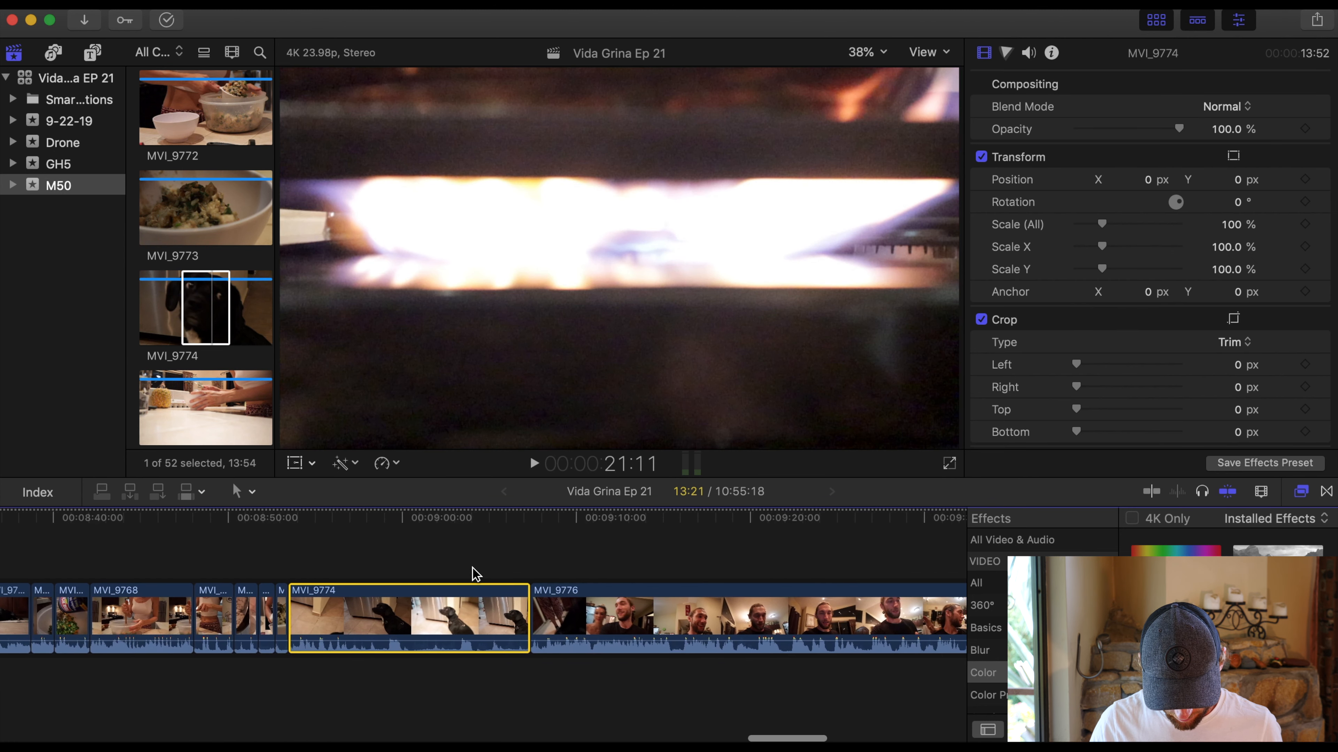
pyautogui.moveTo(202, 396); pyautogui.dragTo(525, 632)
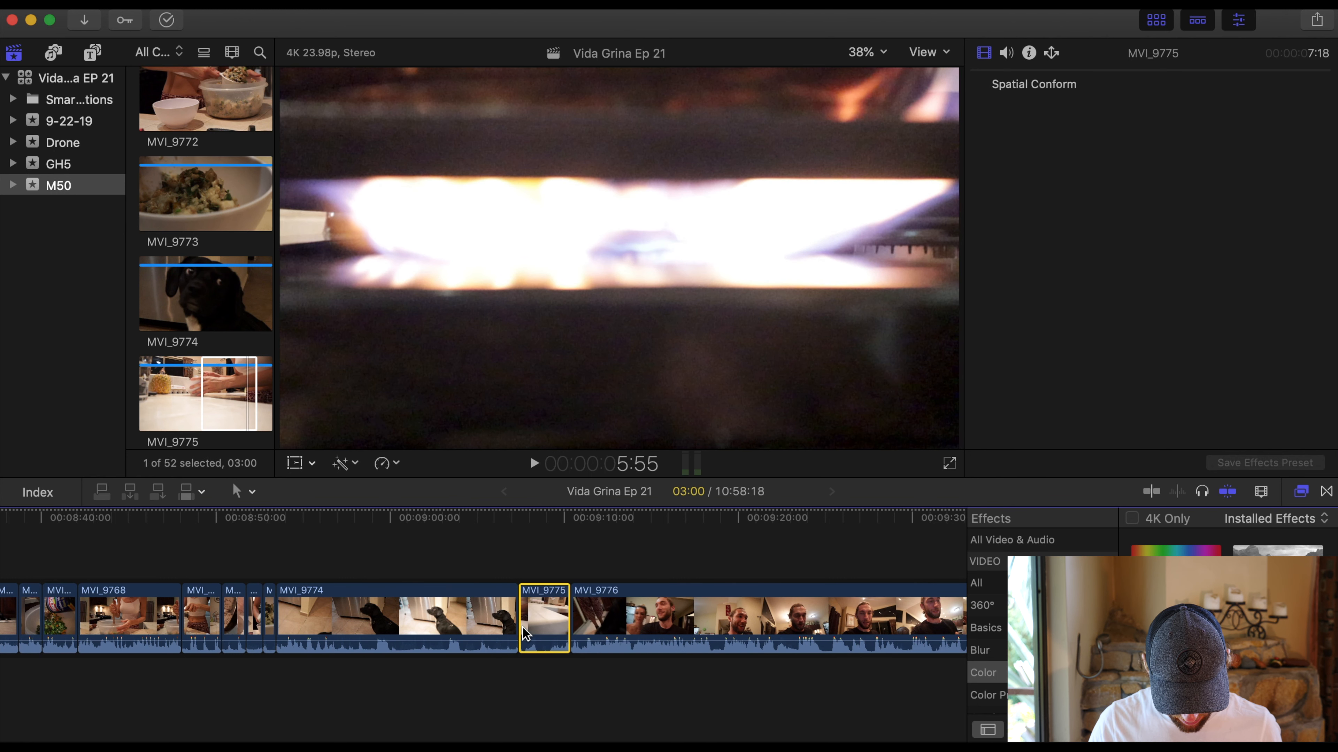
# - Play the timeline from MVI_9757, trim the end of MVI_9758 to a 1-second duration, and replay that cut
pyautogui.scroll(-5, 232, 369)
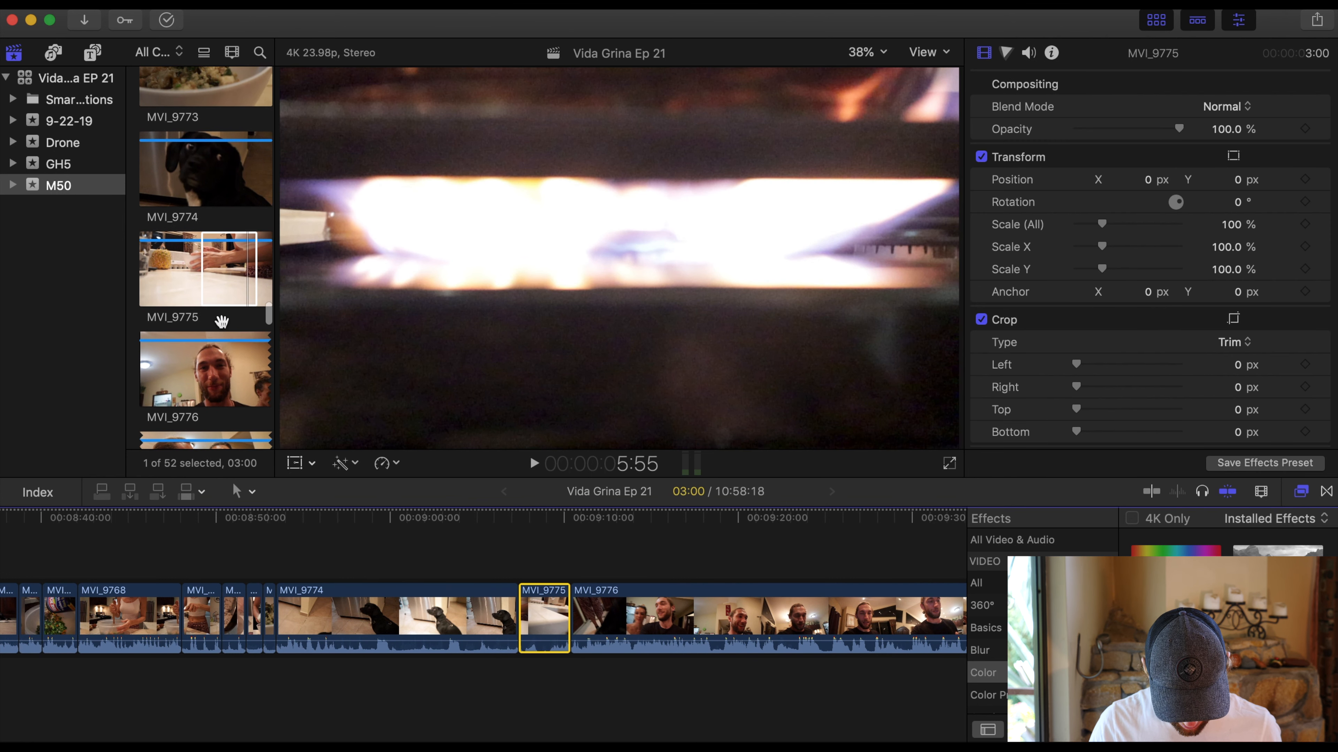
pyautogui.hscroll(-10, 248, 635)
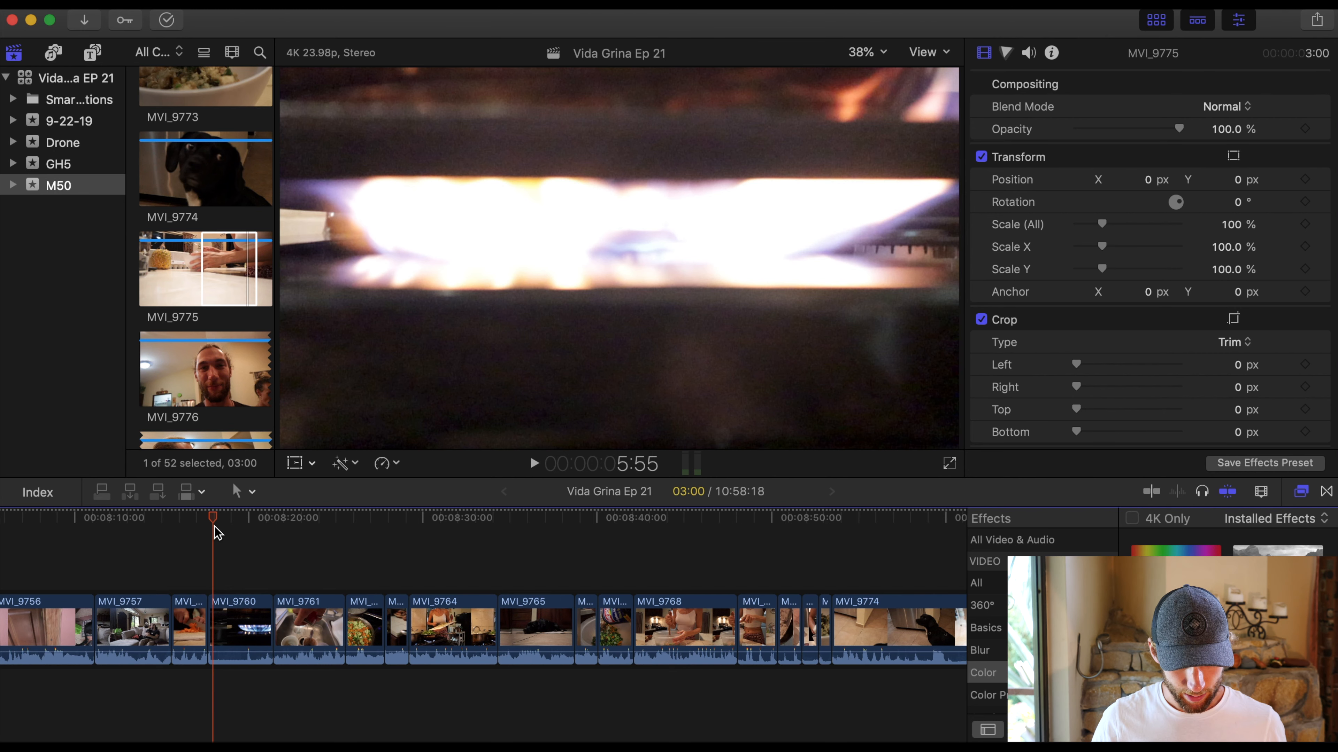
pyautogui.click(159, 521)
pyautogui.press('space')
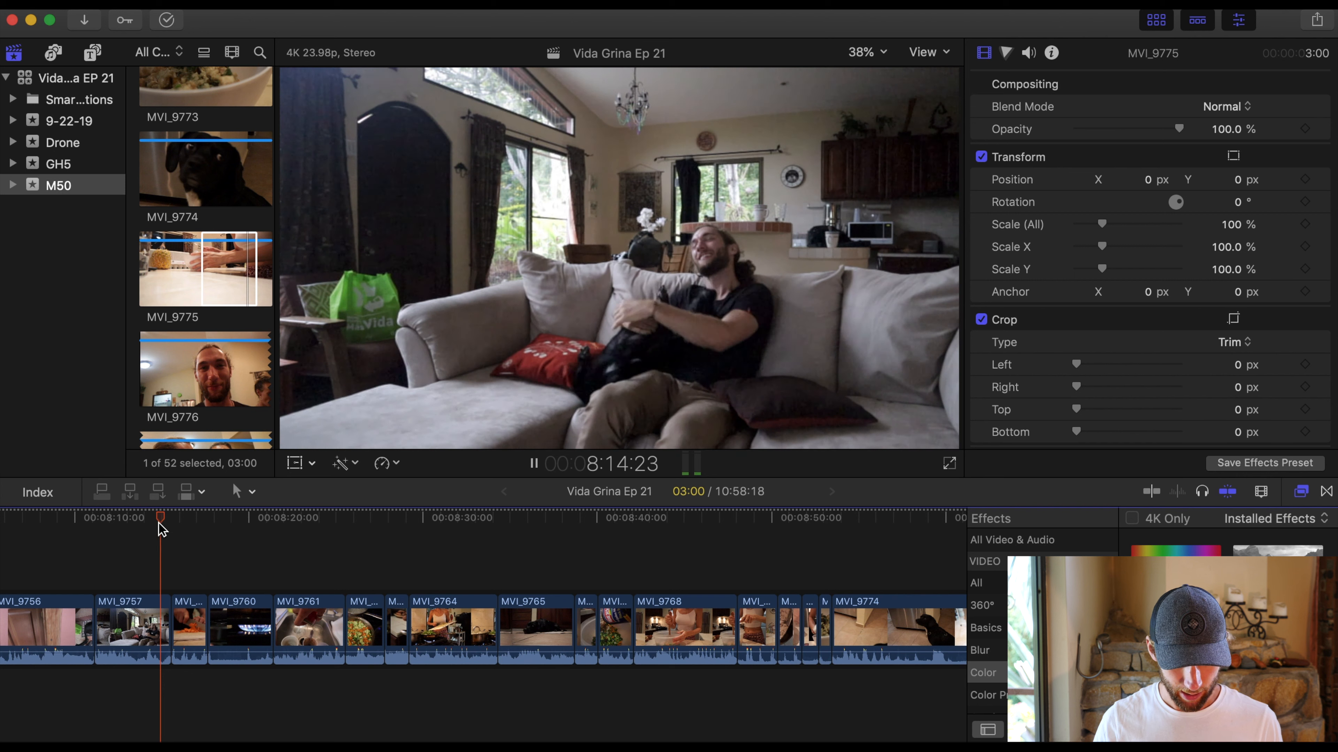
pyautogui.press('space')
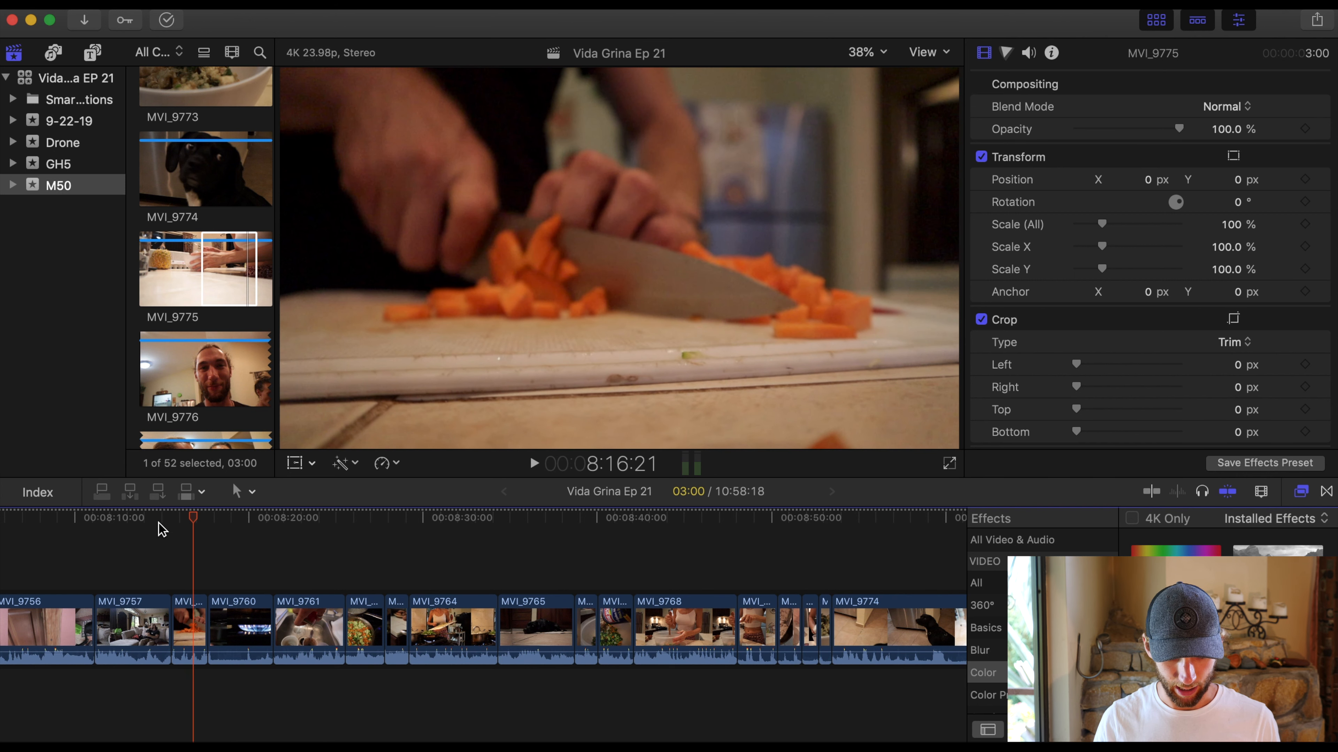
pyautogui.press('super+equal')
pyautogui.press('super+equal')
pyautogui.click(199, 602)
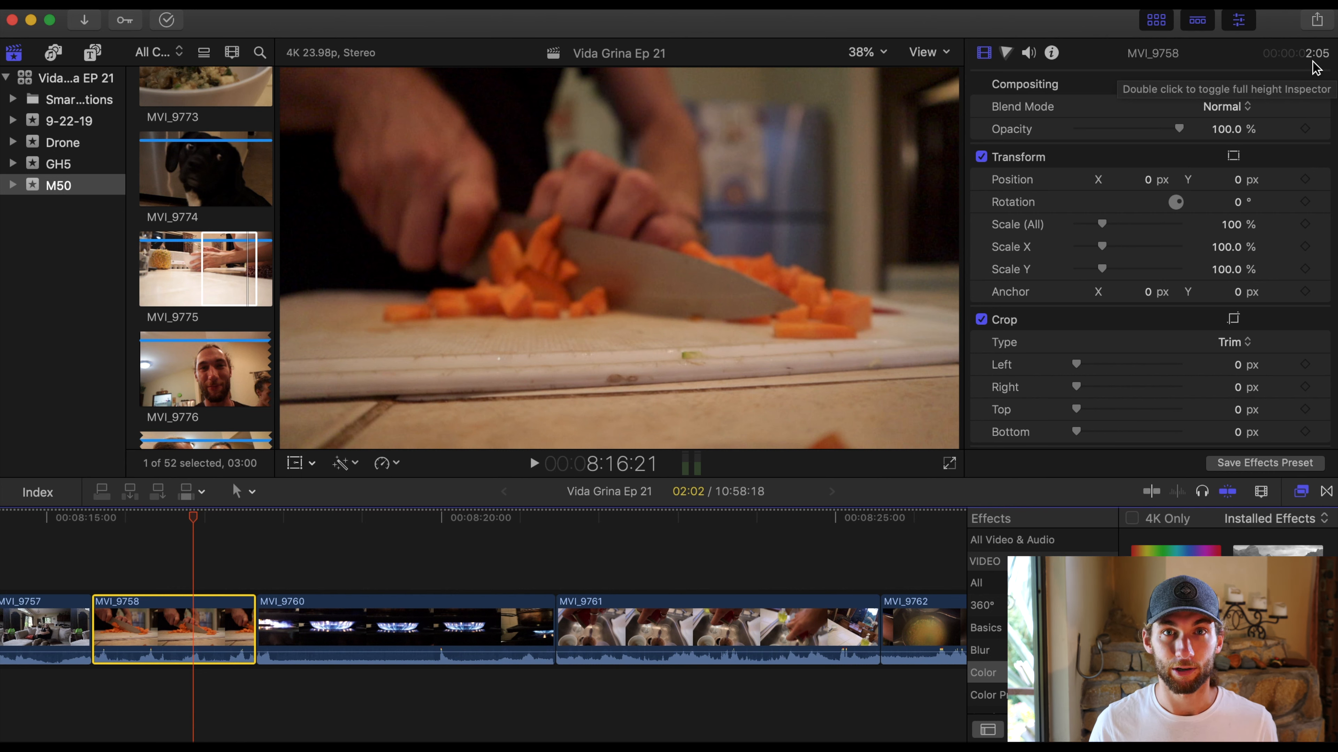
pyautogui.moveTo(247, 622); pyautogui.dragTo(160, 607)
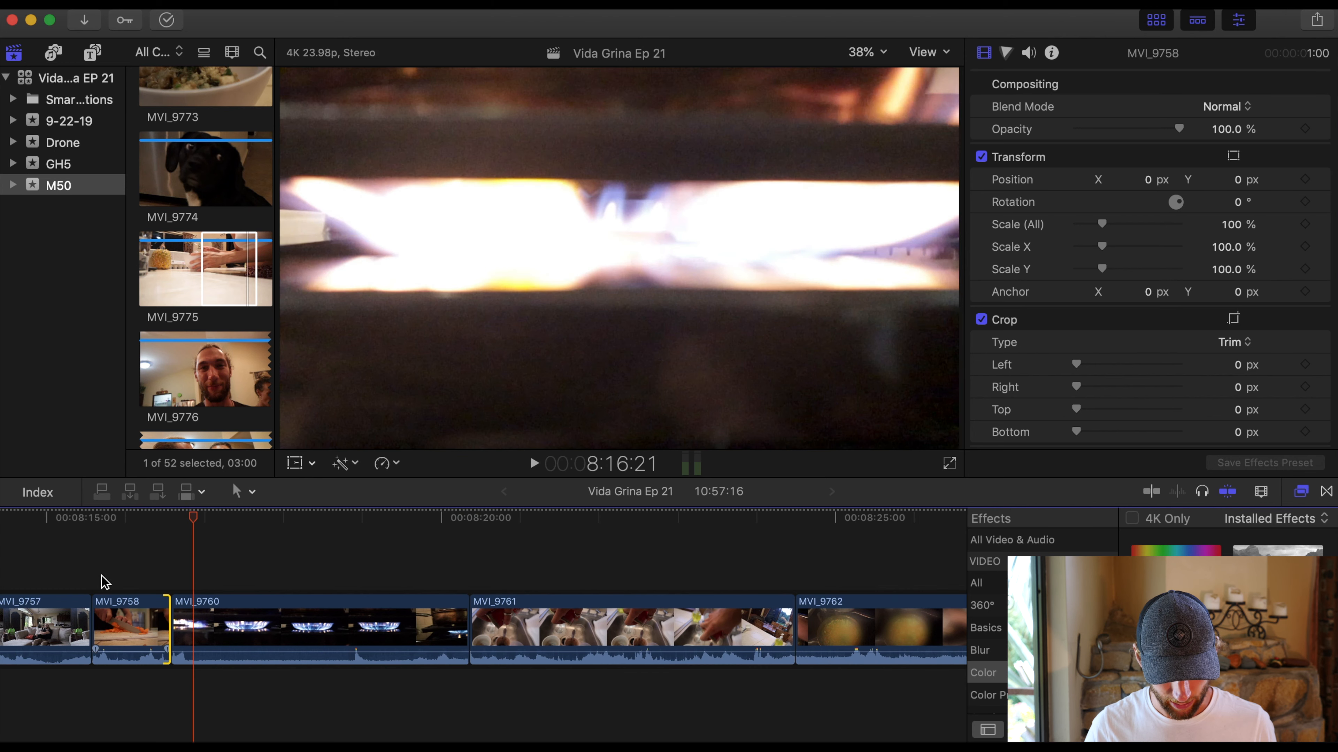
pyautogui.click(81, 549)
pyautogui.press('space')
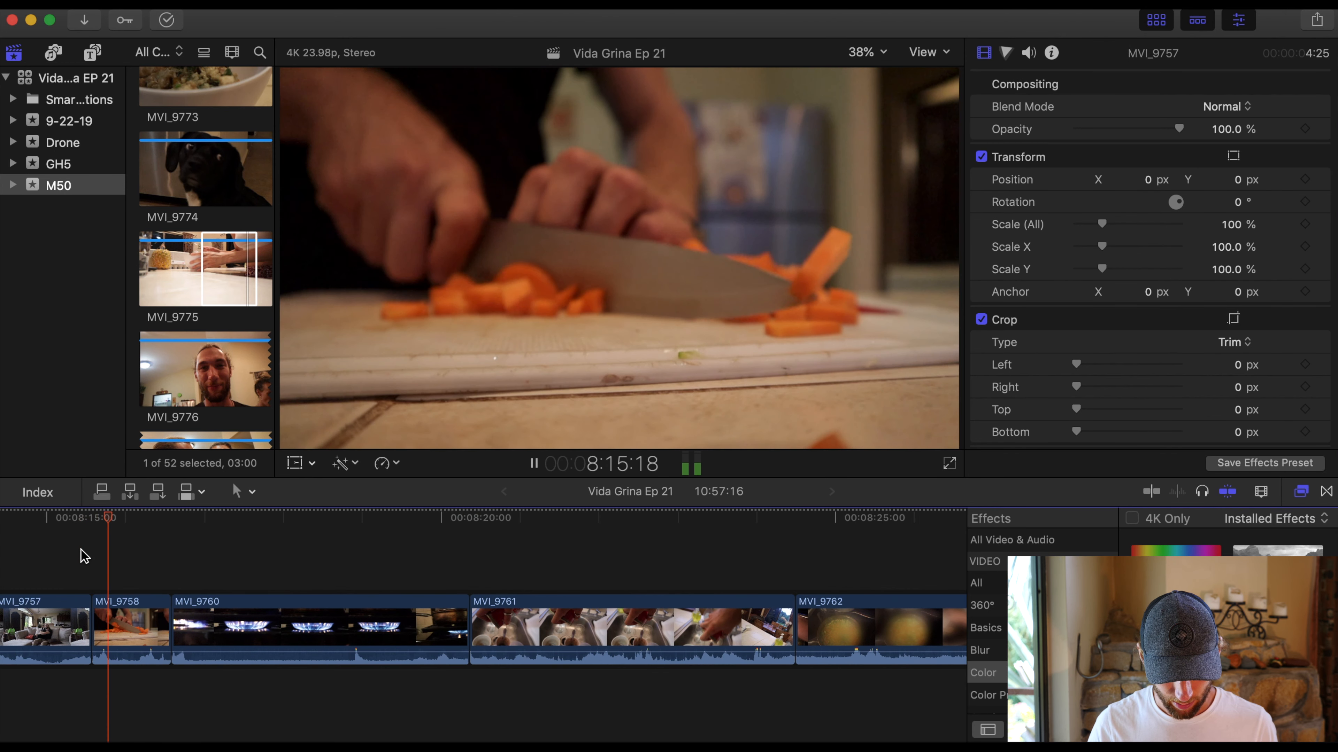
pyautogui.press('space')
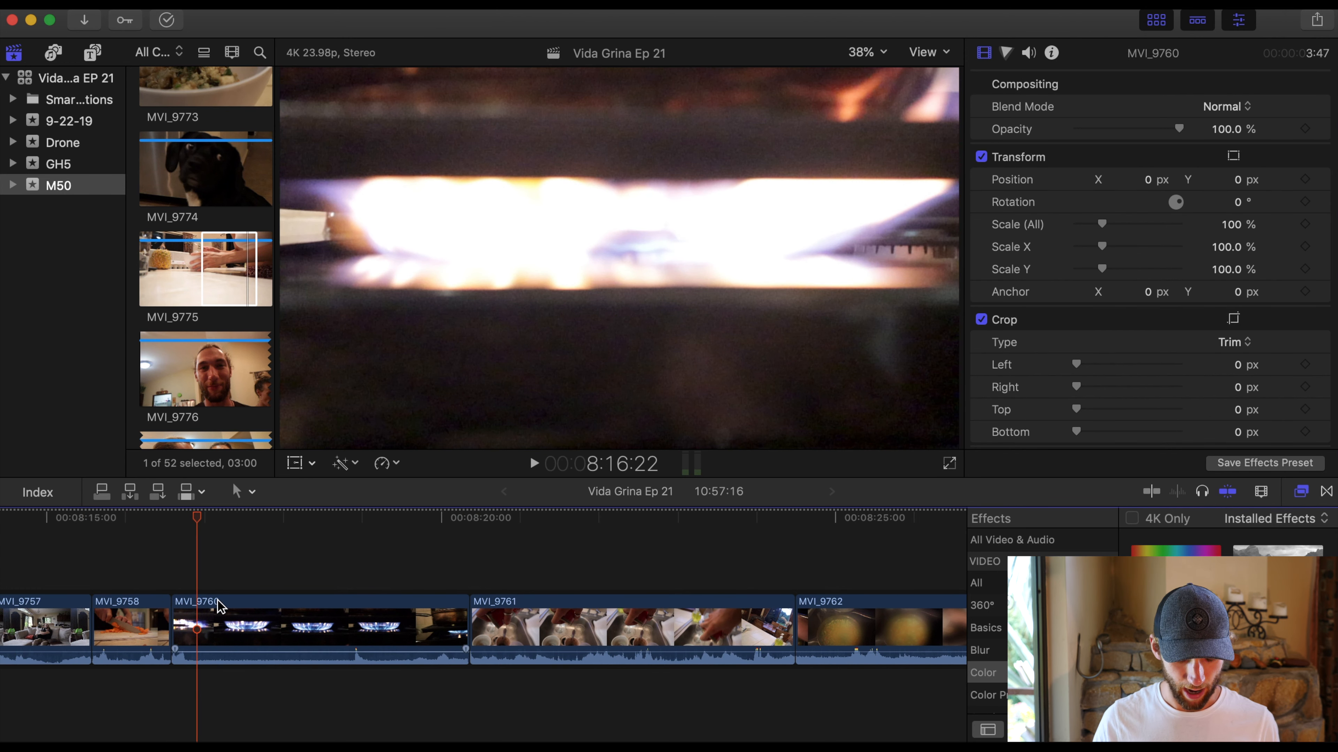
# - Extend the start of MVI_9760 slightly and trim its end so the clip lasts about 1 second
pyautogui.moveTo(179, 613); pyautogui.dragTo(167, 612)
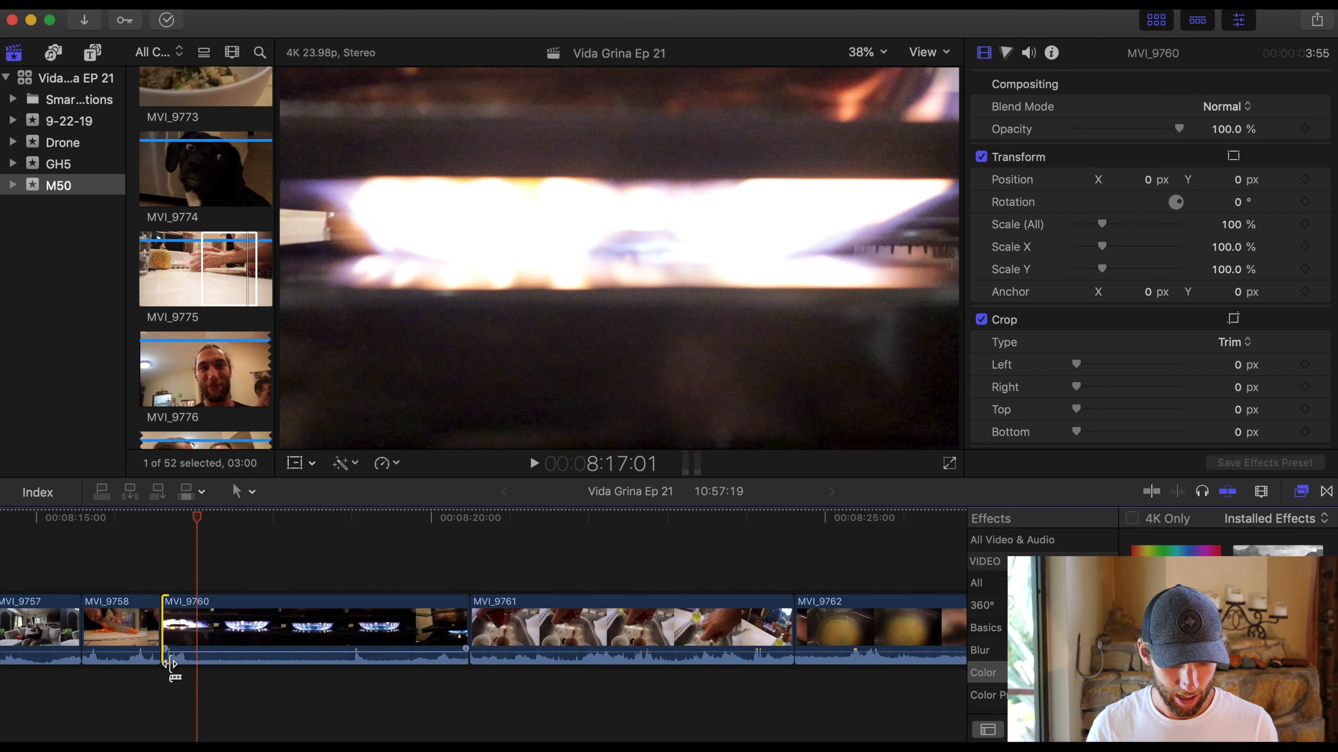
pyautogui.moveTo(231, 652)
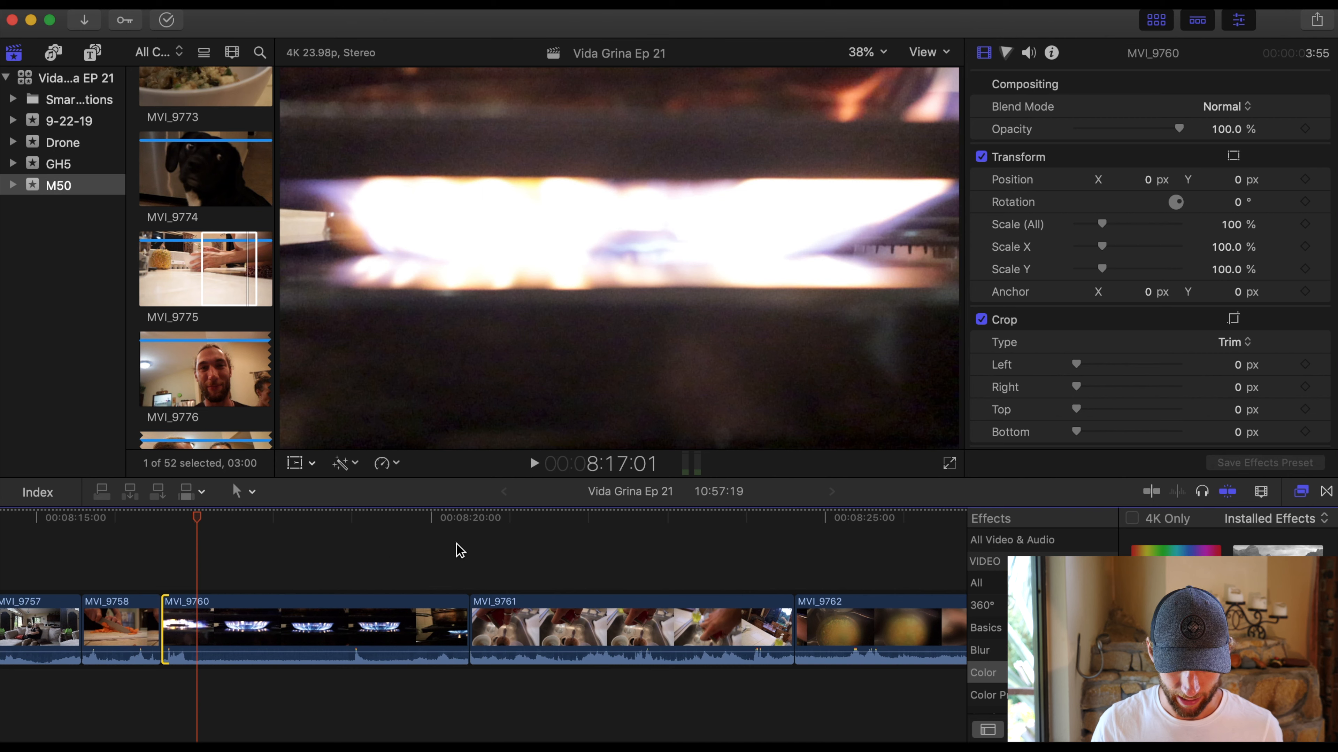
pyautogui.moveTo(461, 620); pyautogui.dragTo(232, 625)
# - Preview MVI_9761 and trim both its start and its end to leave a 1-second clip
pyautogui.click(263, 579)
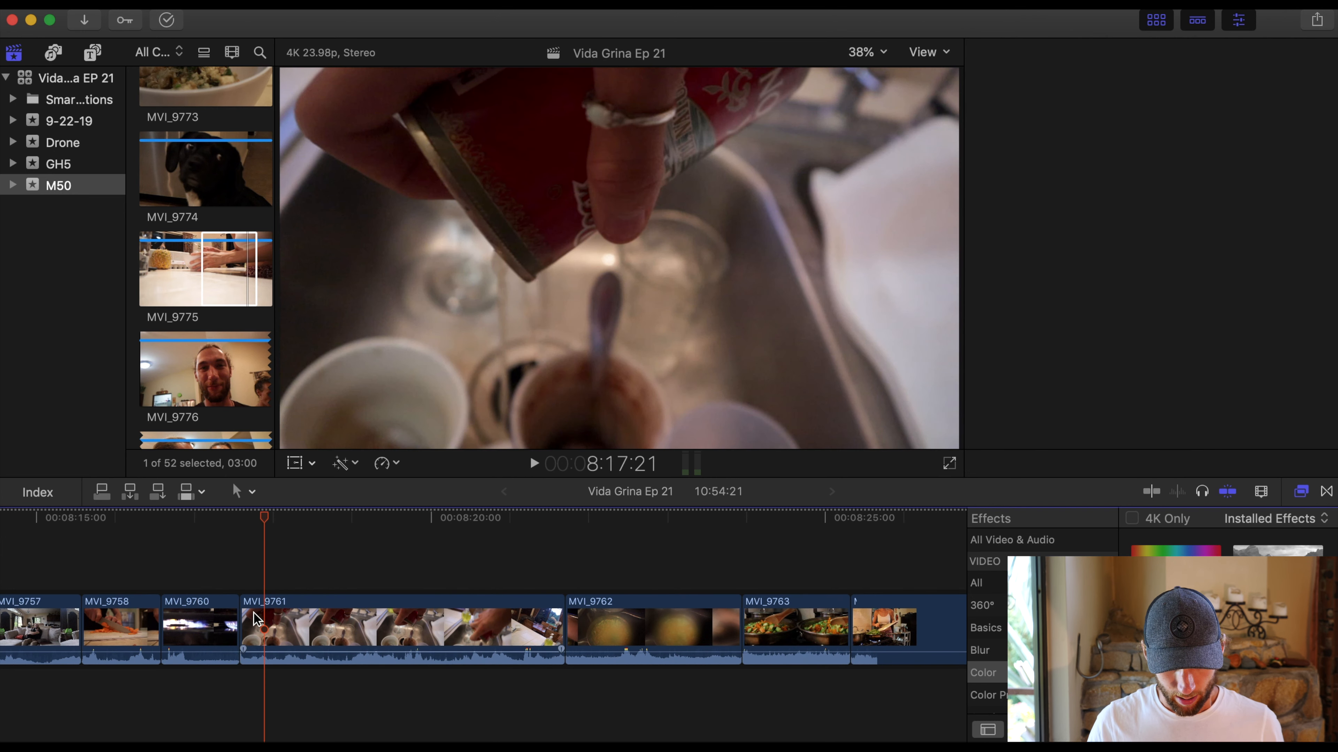
pyautogui.press('space')
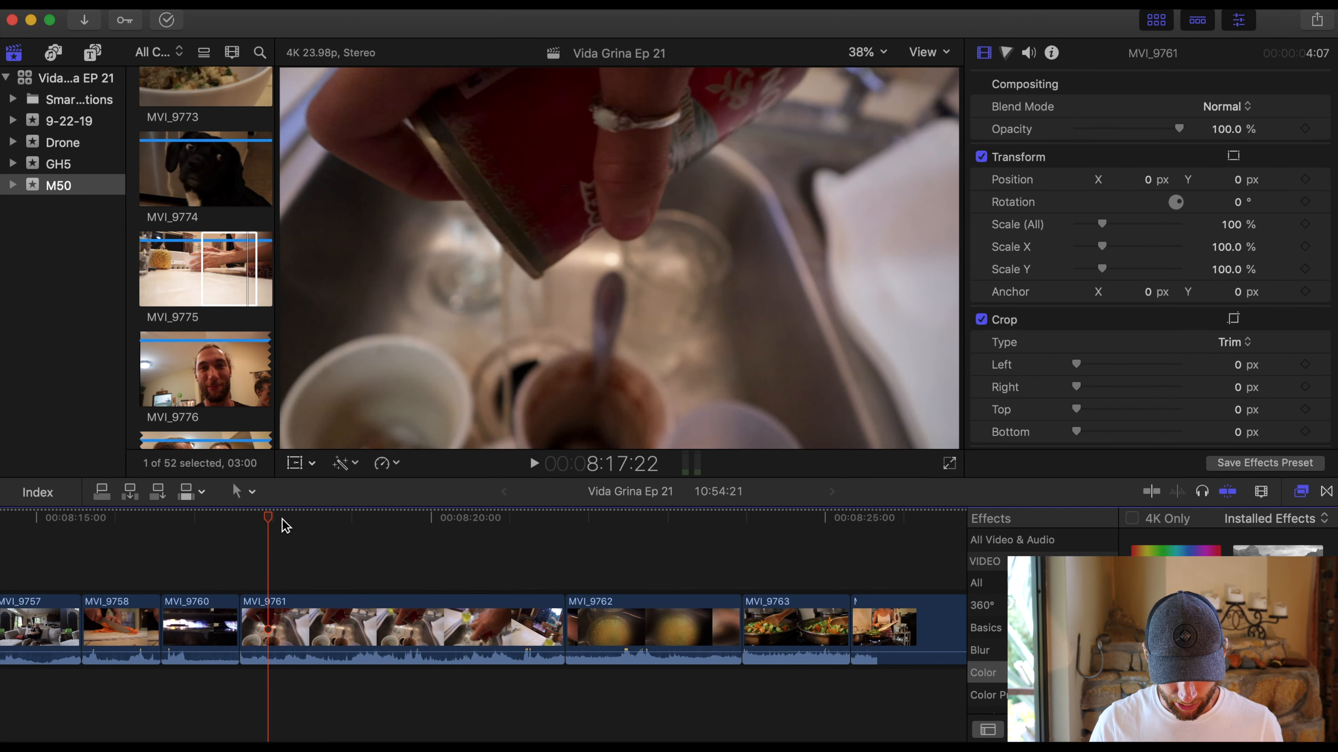
pyautogui.click(404, 559)
pyautogui.moveTo(246, 625); pyautogui.dragTo(360, 625)
pyautogui.moveTo(557, 613); pyautogui.dragTo(431, 608)
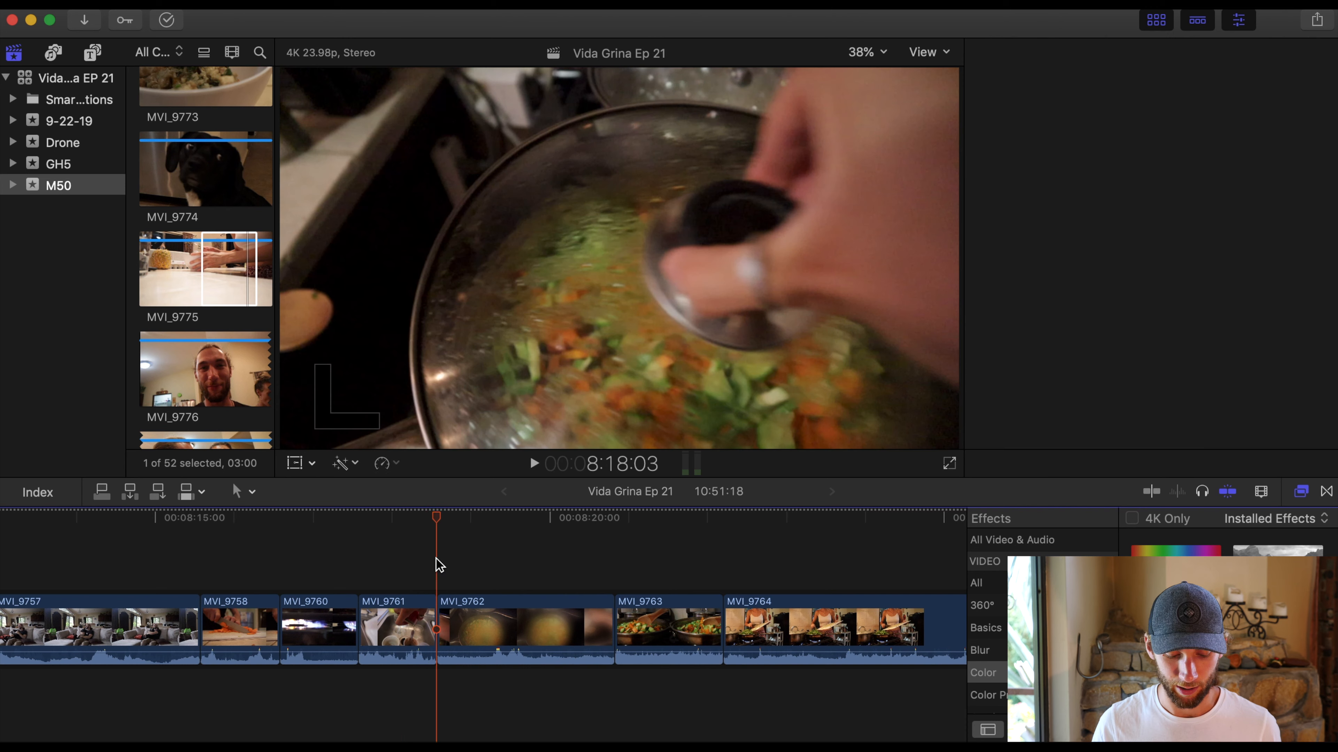
# - Skim through MVI_9762 and trim it to its best section of about 1 second
pyautogui.click(436, 517)
pyautogui.moveTo(439, 517); pyautogui.dragTo(505, 547)
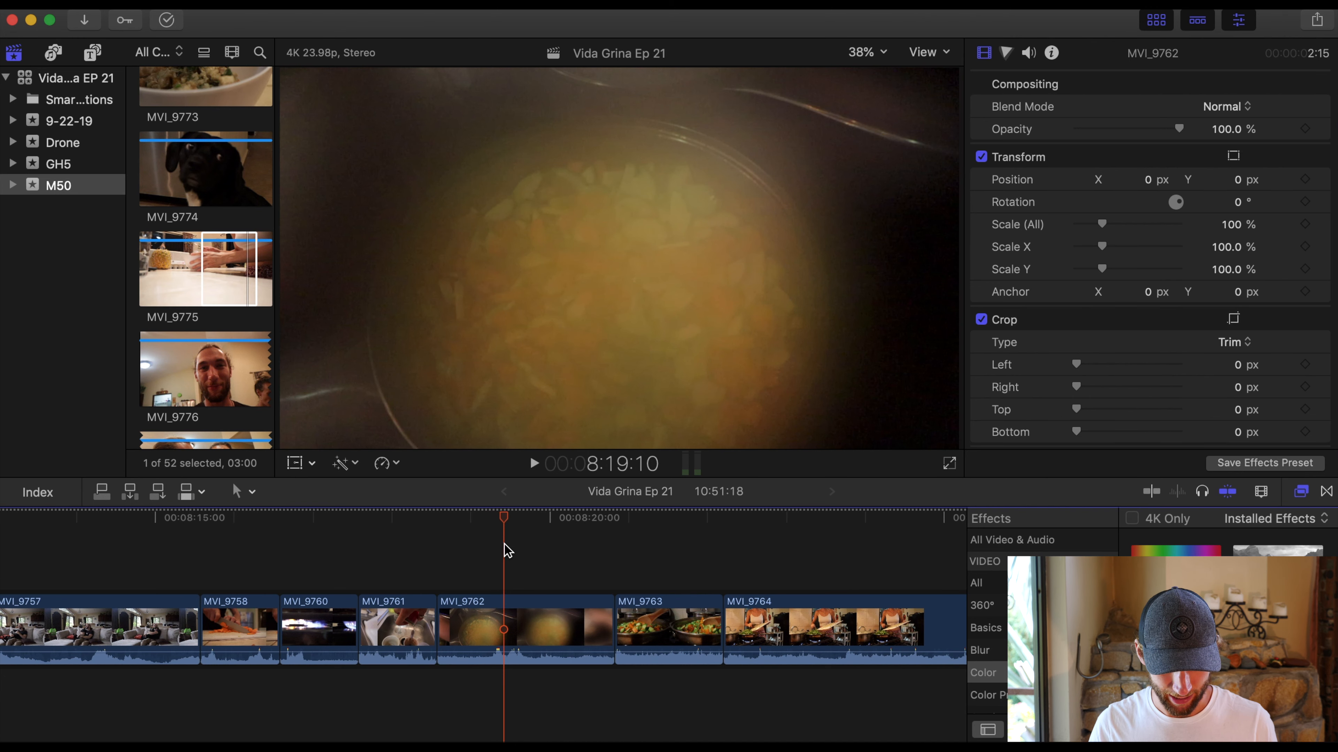
pyautogui.moveTo(441, 632); pyautogui.dragTo(466, 632)
pyautogui.moveTo(606, 623)
pyautogui.mouseDown()
pyautogui.moveTo(537, 618)
pyautogui.moveTo(647, 624)
pyautogui.moveTo(629, 627)
pyautogui.mouseUp()
# - Trim MVI_9763 and MVI_9764 to about 1 second each in the timeline
pyautogui.hscroll(5, 628, 627)
pyautogui.click(615, 585)
pyautogui.moveTo(514, 627); pyautogui.dragTo(625, 627)
pyautogui.moveTo(797, 627); pyautogui.dragTo(586, 627)
# - Play MVI_9765 with the lying dog and trim its end to leave about 2 seconds
pyautogui.click(602, 584)
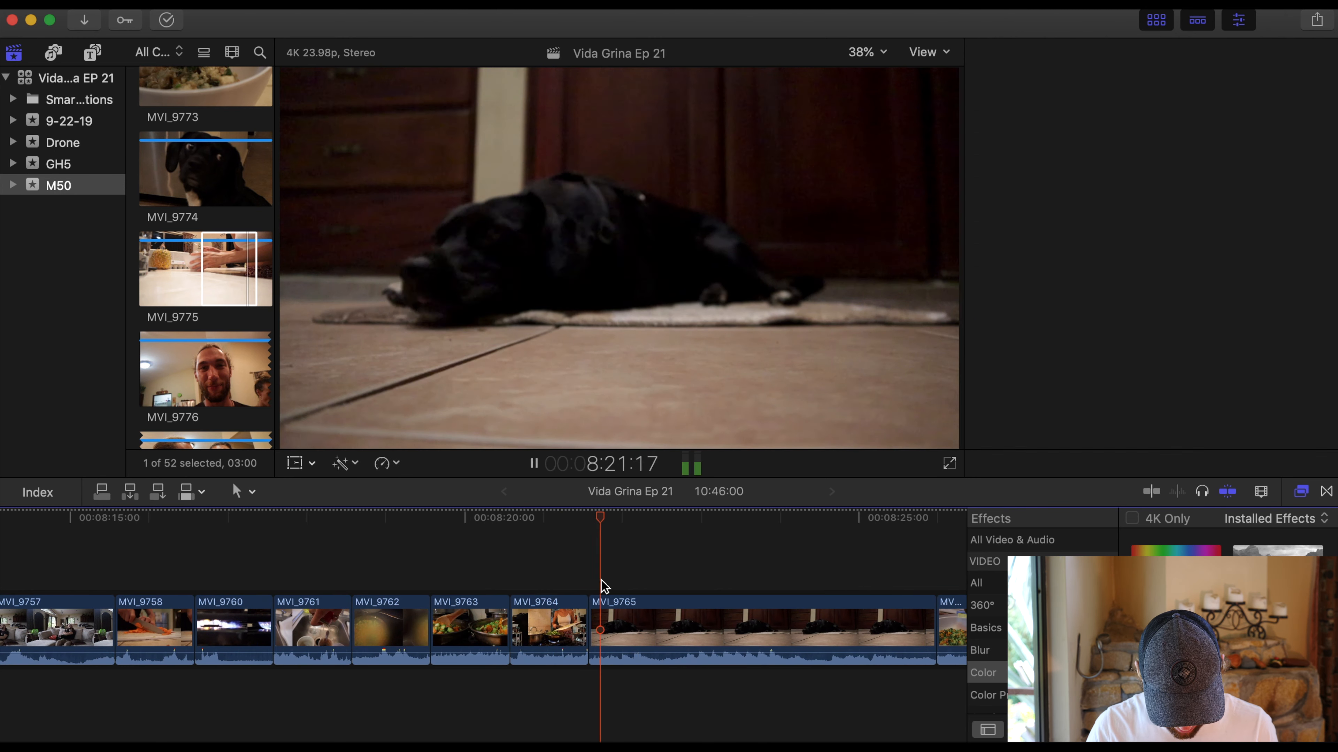
pyautogui.moveTo(931, 627); pyautogui.dragTo(857, 622)
pyautogui.click(836, 579)
pyautogui.click(822, 621)
# - Trim both ends of the short clip between MVI_9765 and MVI_9767 to leave about 1 second
pyautogui.hscroll(8, 597, 583)
pyautogui.click(466, 583)
pyautogui.moveTo(456, 627); pyautogui.dragTo(469, 627)
pyautogui.moveTo(601, 627); pyautogui.dragTo(533, 627)
# - Cut MVI_9767 and MVI_9768 down to about 1 second each and delete MVI_9769 from the timeline
pyautogui.click(622, 583)
pyautogui.press('super+b')
pyautogui.click(657, 636)
pyautogui.press('Delete')
# - Split MVI_9774 and delete the excess to leave about 2 seconds, and shorten MVI_9775 to 1 second
pyautogui.press('Delete')
pyautogui.moveTo(725, 627); pyautogui.dragTo(713, 627)
pyautogui.moveTo(633, 632); pyautogui.dragTo(653, 634)
# - Play through MVI_9771, MVI_9772 and MVI_9773 and adjust their lengths to about 1 second each
pyautogui.press('space')
pyautogui.press('space')
pyautogui.moveTo(793, 627); pyautogui.dragTo(874, 624)
pyautogui.hscroll(7, 615, 590)
pyautogui.click(610, 589)
pyautogui.press('space')
pyautogui.press('space')
pyautogui.hscroll(3, 616, 589)
pyautogui.click(602, 631)
pyautogui.press('super+b')
pyautogui.press('Delete')
pyautogui.press('super+b')
pyautogui.press('Delete')
pyautogui.moveTo(561, 627)
pyautogui.mouseDown()
pyautogui.moveTo(581, 627)
pyautogui.moveTo(544, 615)
pyautogui.mouseUp()
pyautogui.click(555, 627)
pyautogui.press('super+b')
pyautogui.click(625, 627)
pyautogui.press('Delete')
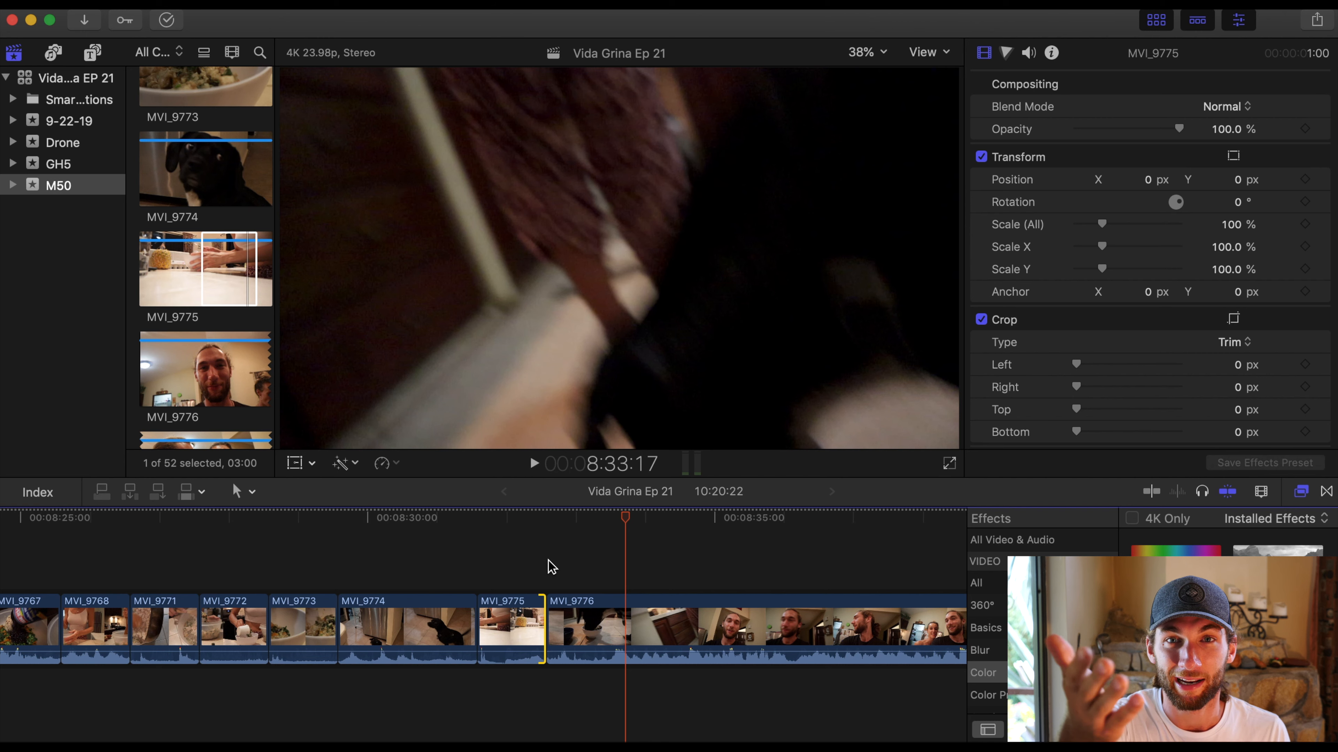
# - Play back the trimmed montage from the start of MVI_9757 into MVI_9776 to check its pacing
pyautogui.hscroll(-4, 549, 563)
pyautogui.scroll(-5, 549, 565)
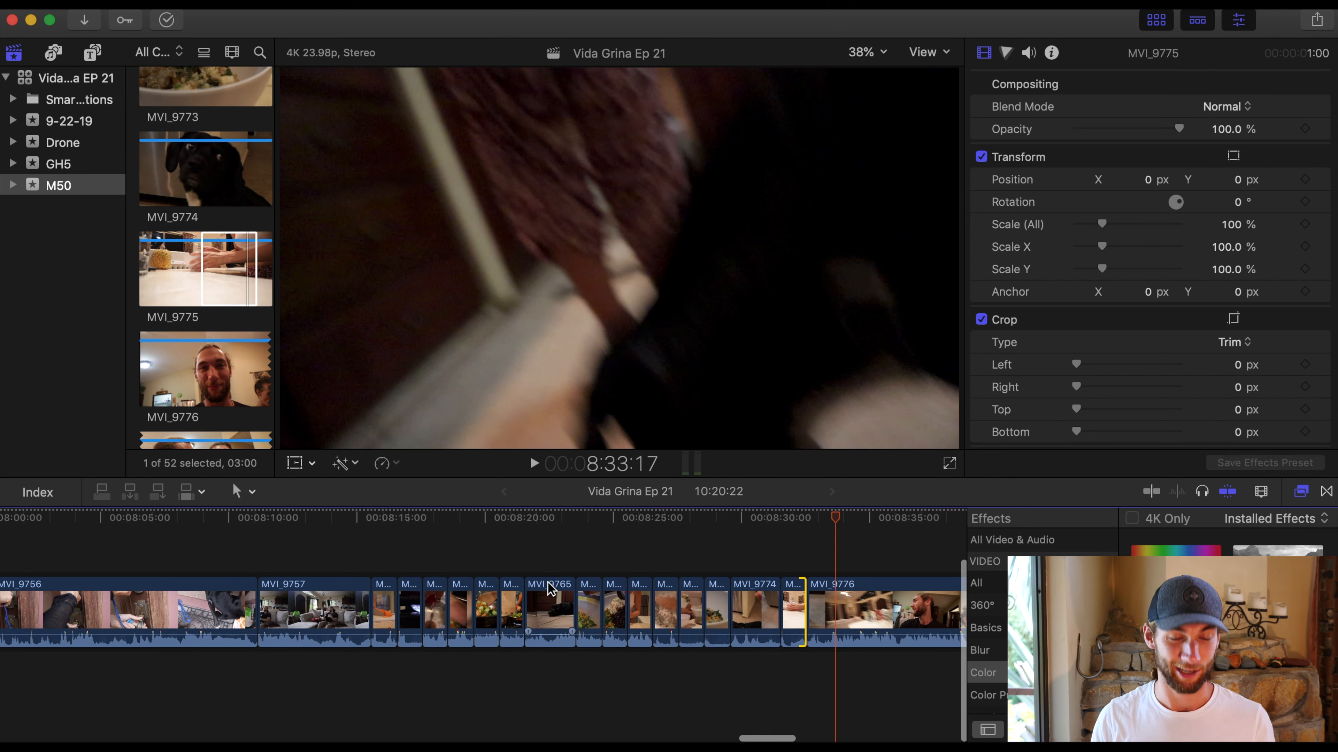
pyautogui.scroll(-5, 550, 588)
pyautogui.hscroll(2, 603, 585)
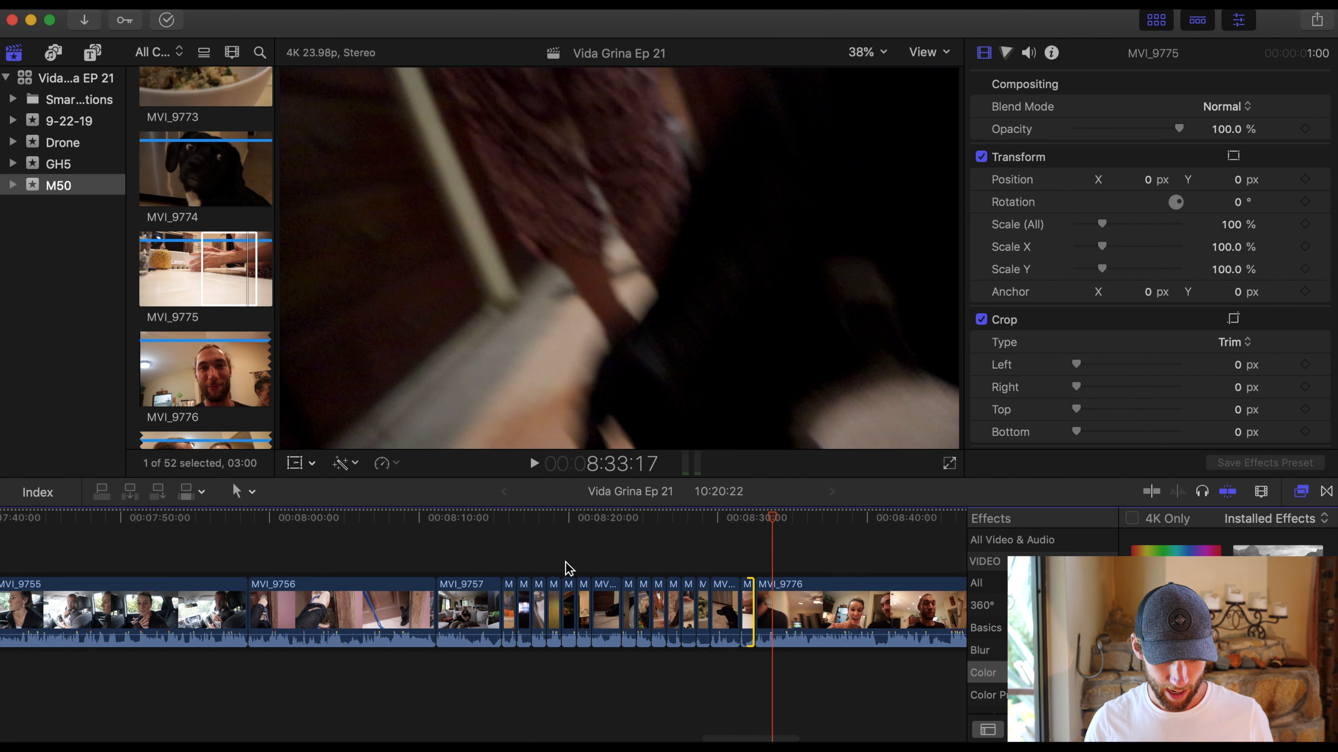
pyautogui.click(439, 561)
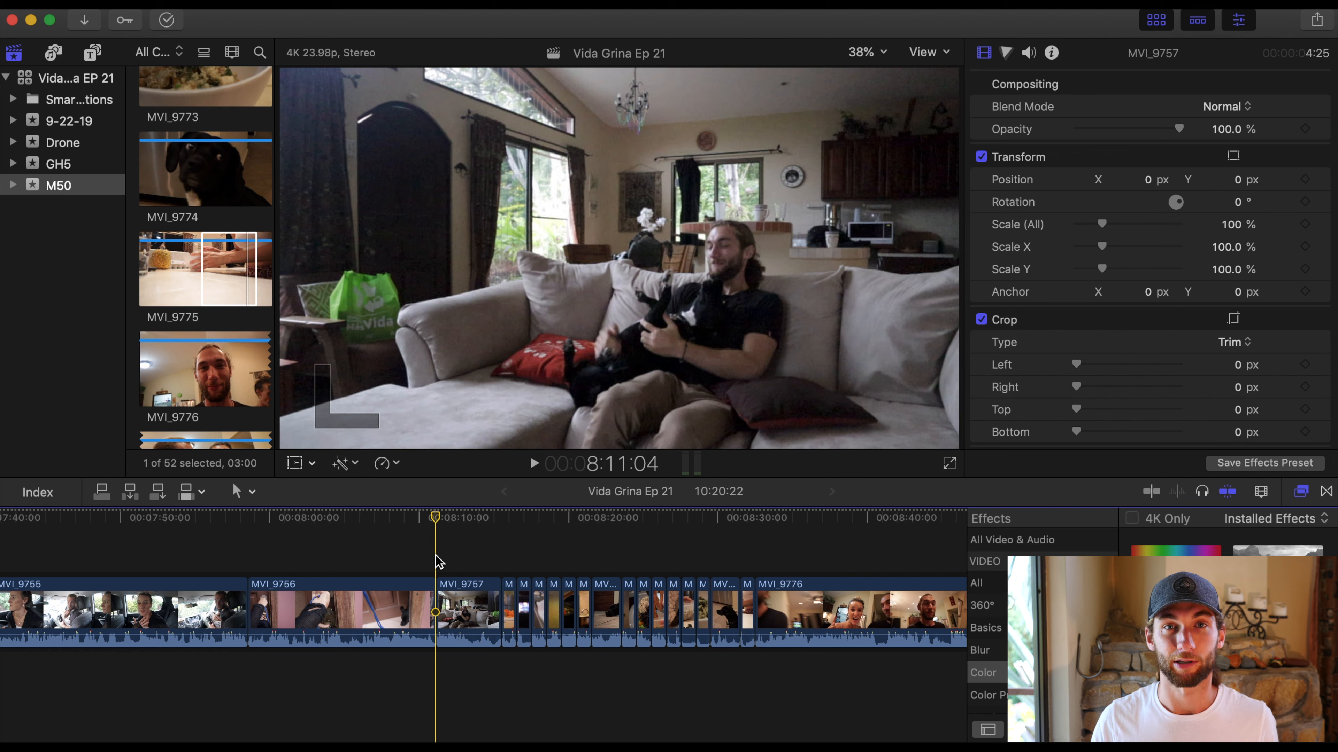
pyautogui.press('space')
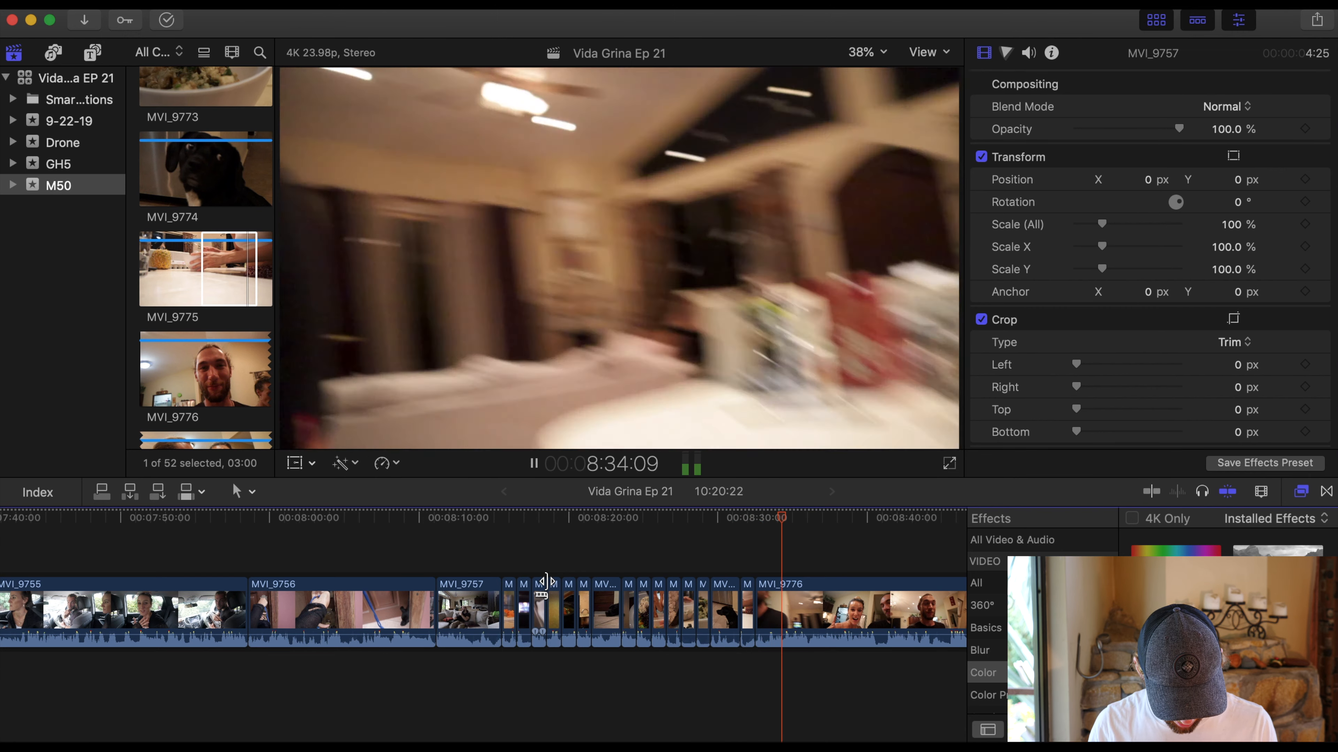
pyautogui.press('space')
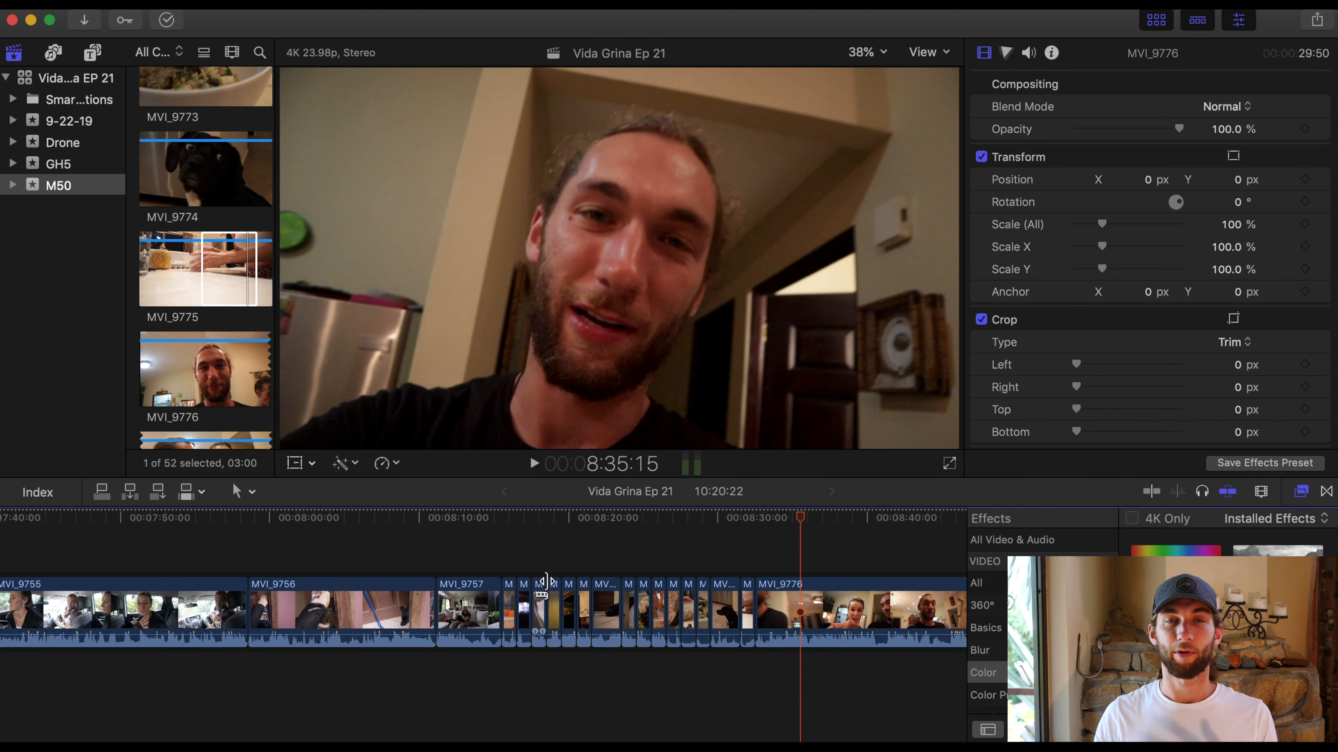